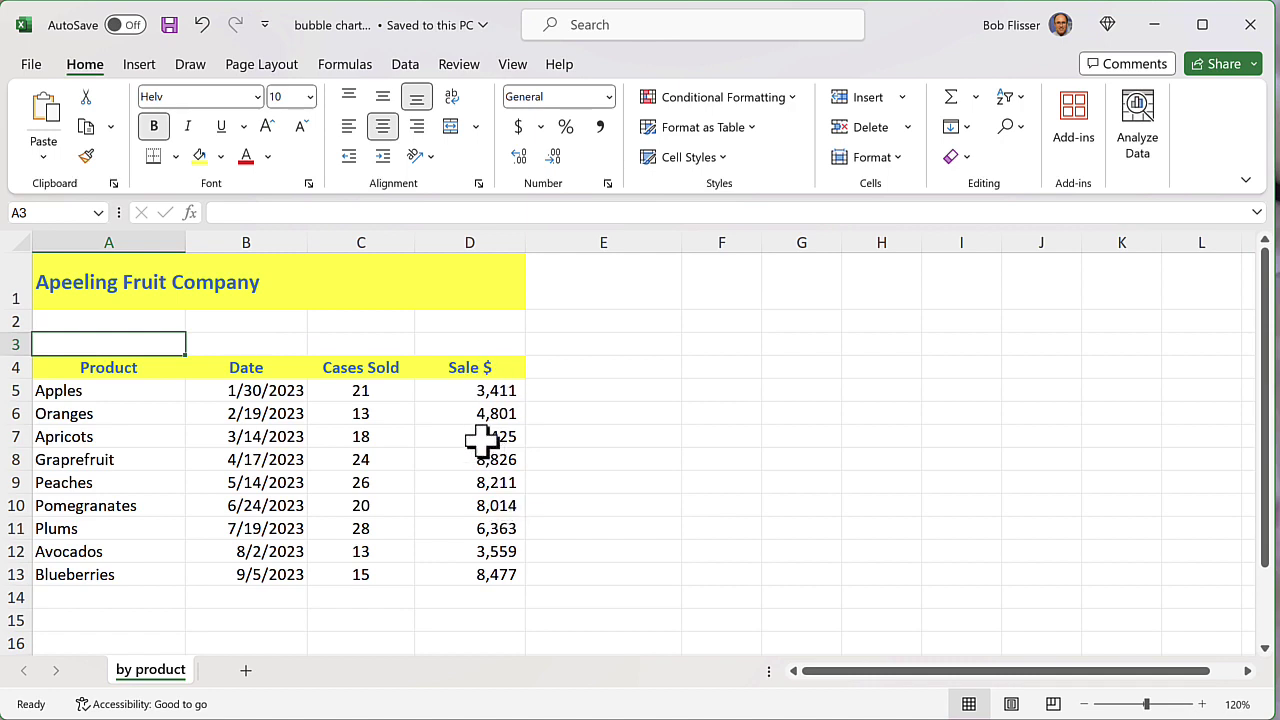
Step: Plot B4:D13 (Date, Cases Sold, Sale $) as a 3-D bubble chart and enlarge it by its corners
left_click_drag(254, 363, 470, 570)
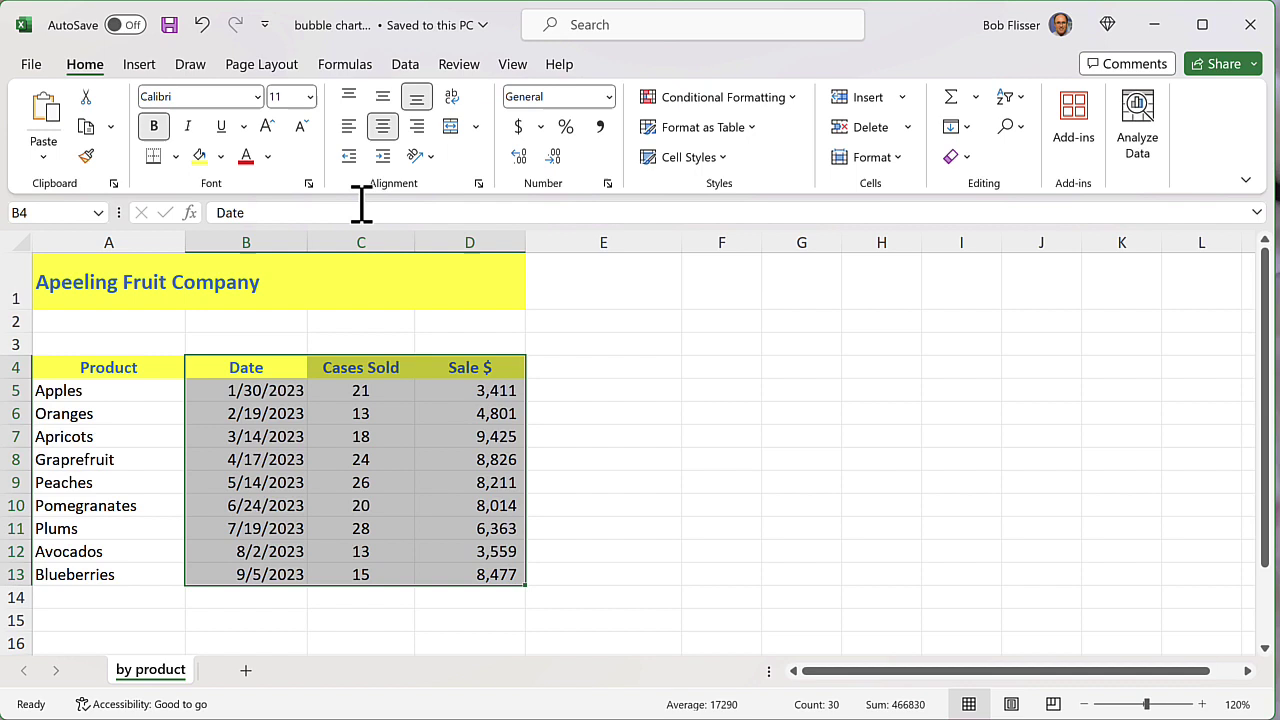
left_click(140, 66)
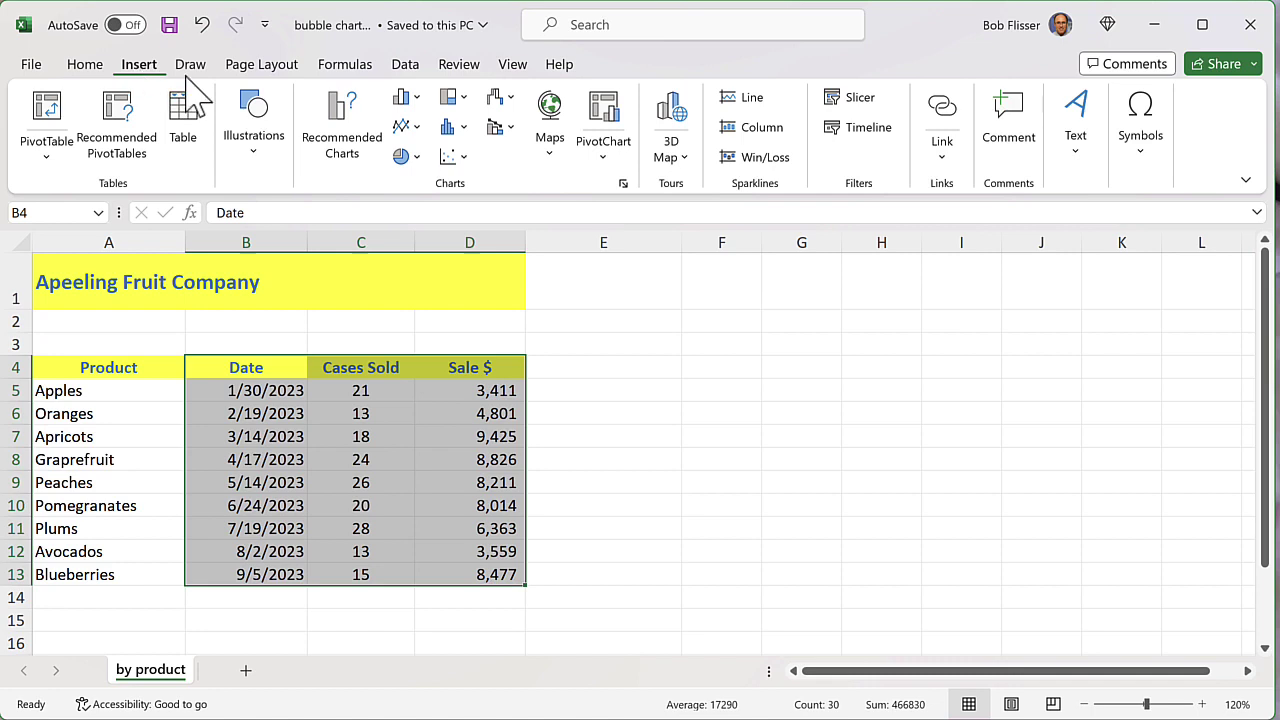
left_click(463, 160)
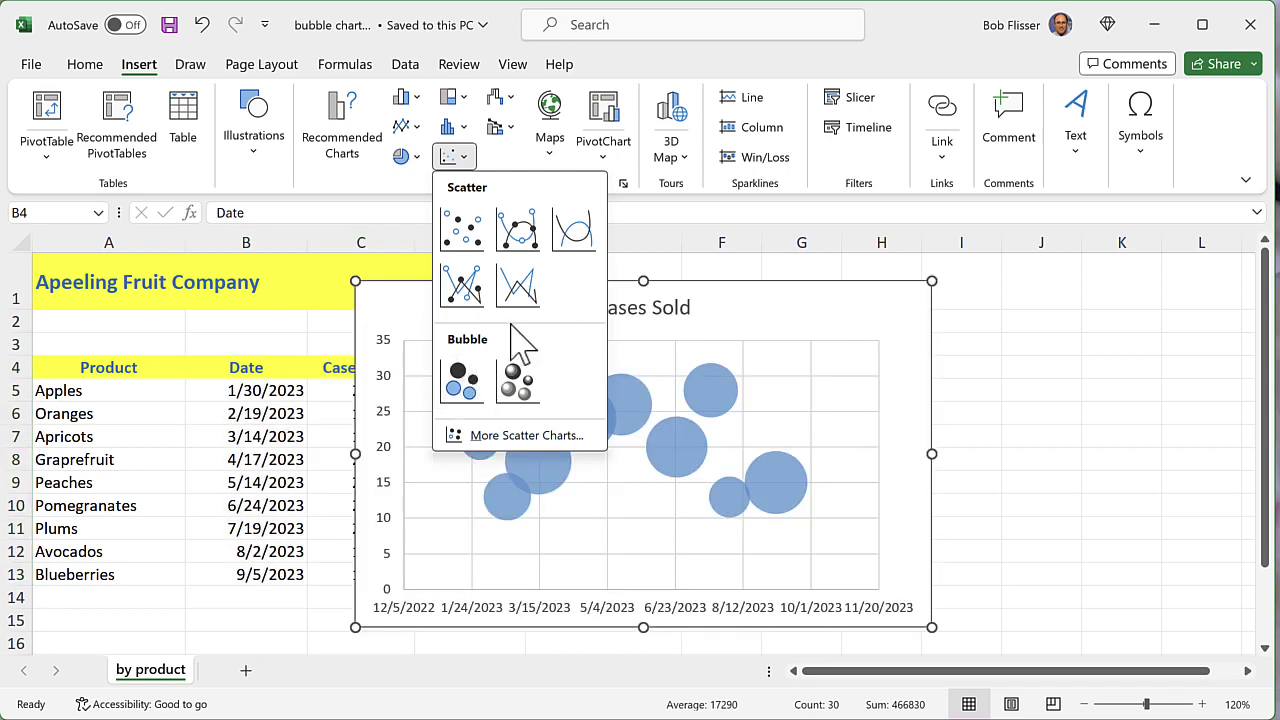
left_click(518, 381)
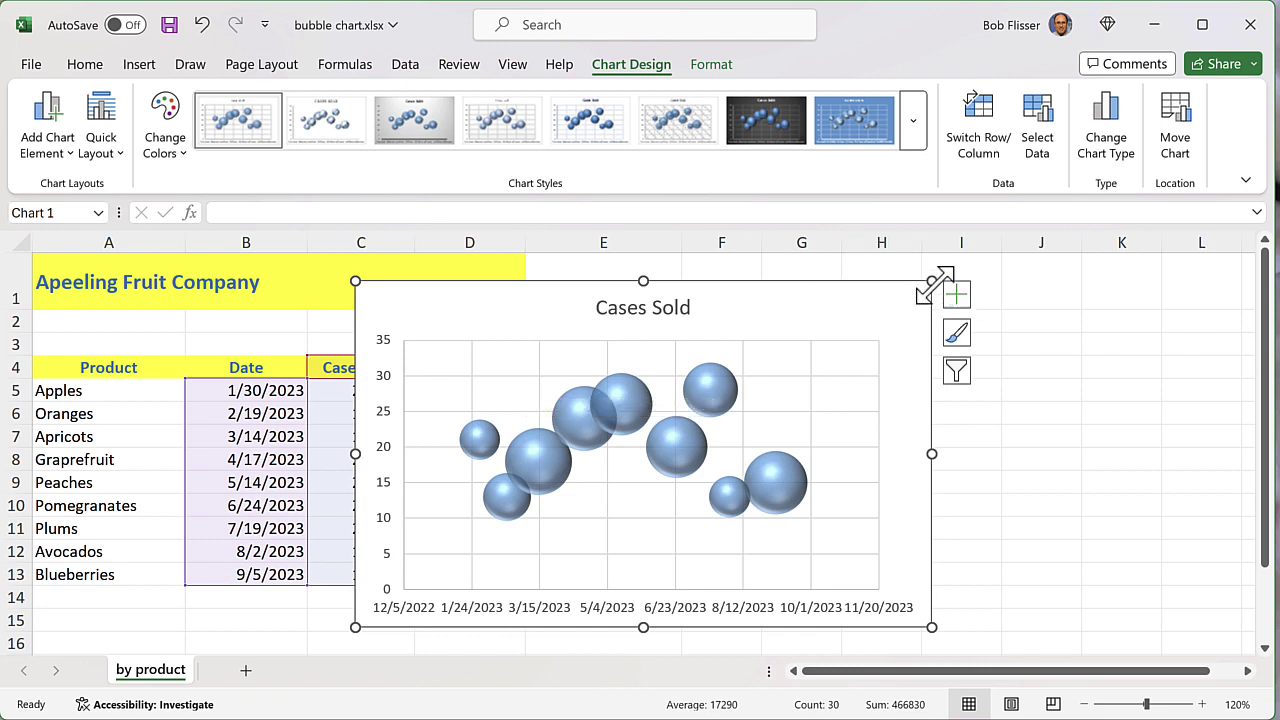
left_click_drag(929, 284, 957, 272)
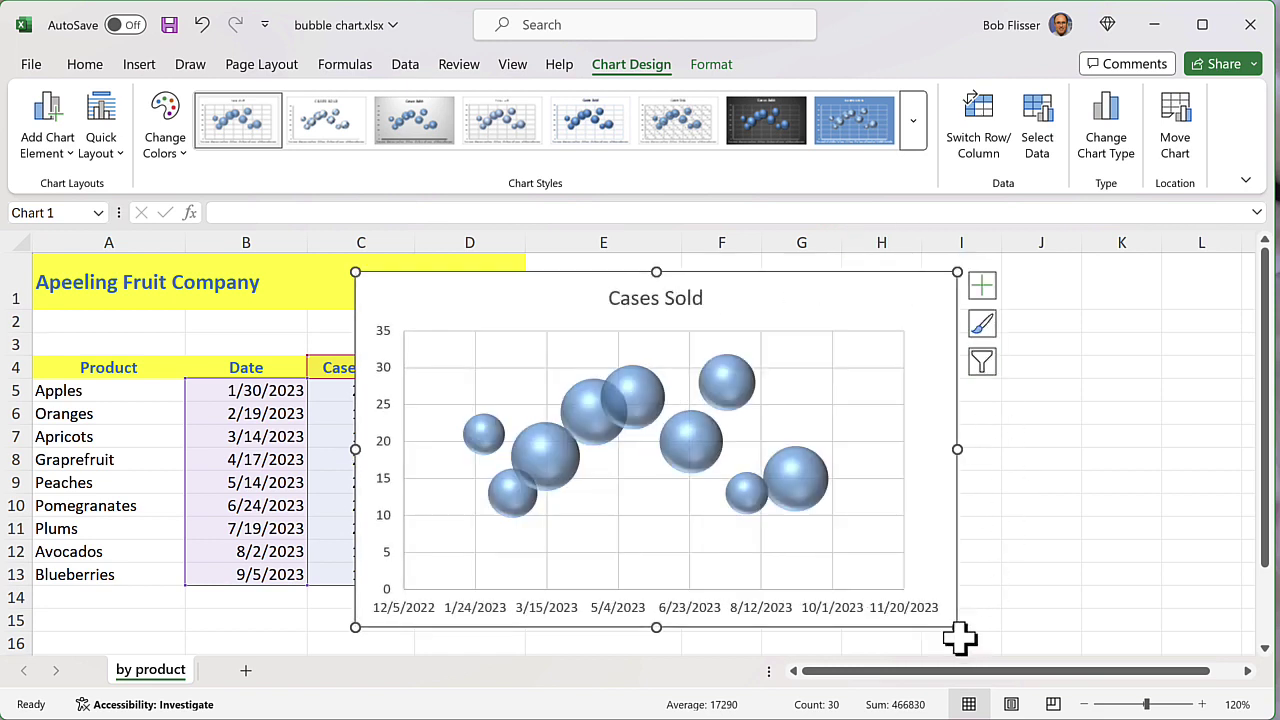
left_click_drag(960, 629, 986, 640)
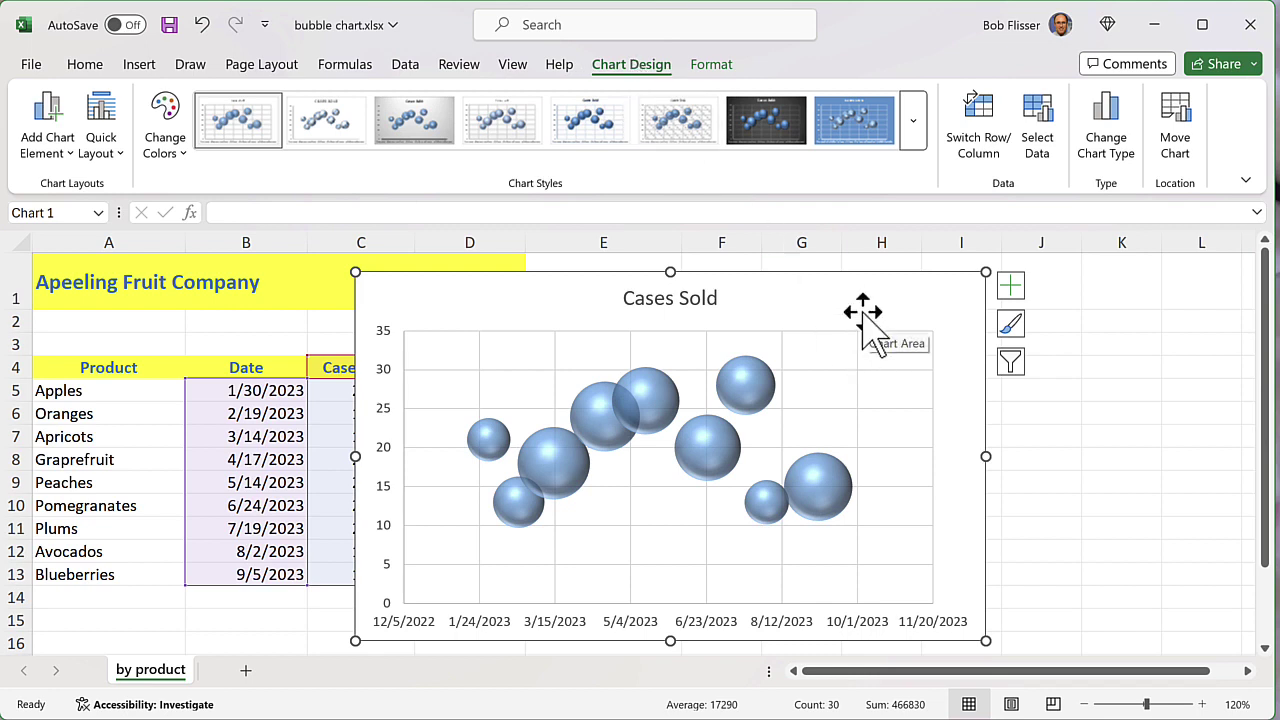
Step: Try Switch Row/Column on the bubble chart, then undo the switch
left_click(979, 125)
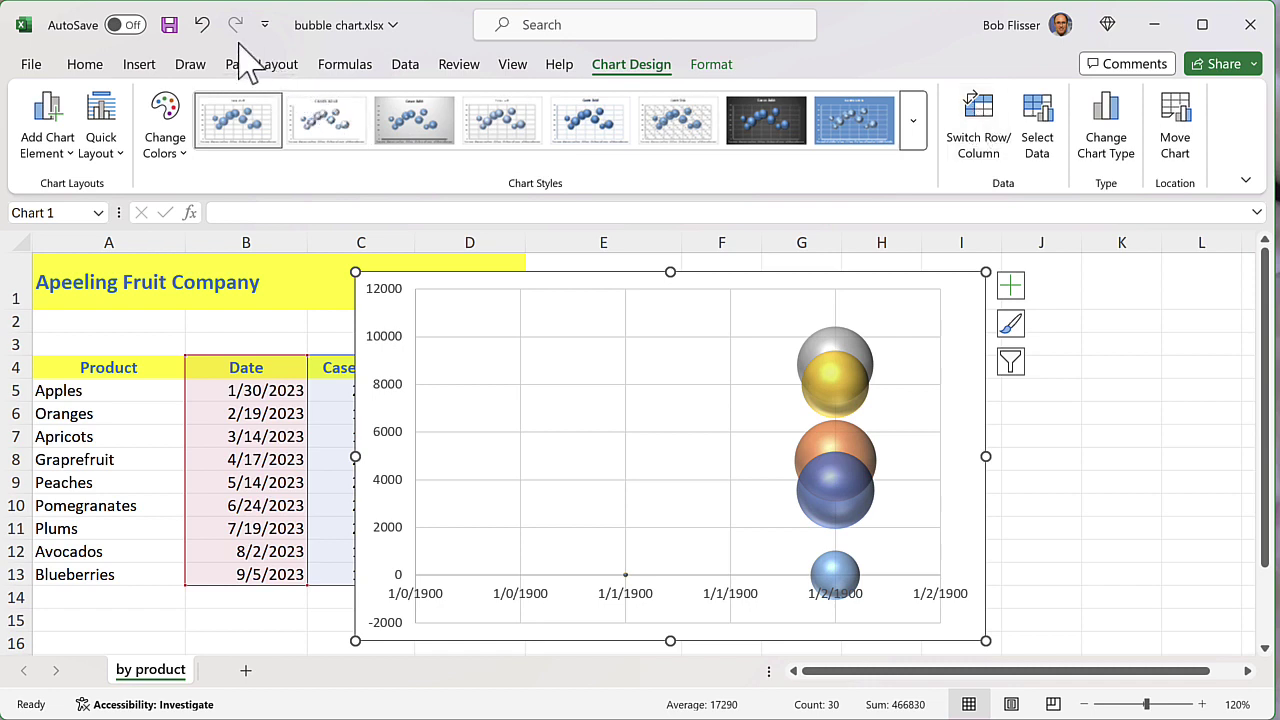
left_click(203, 27)
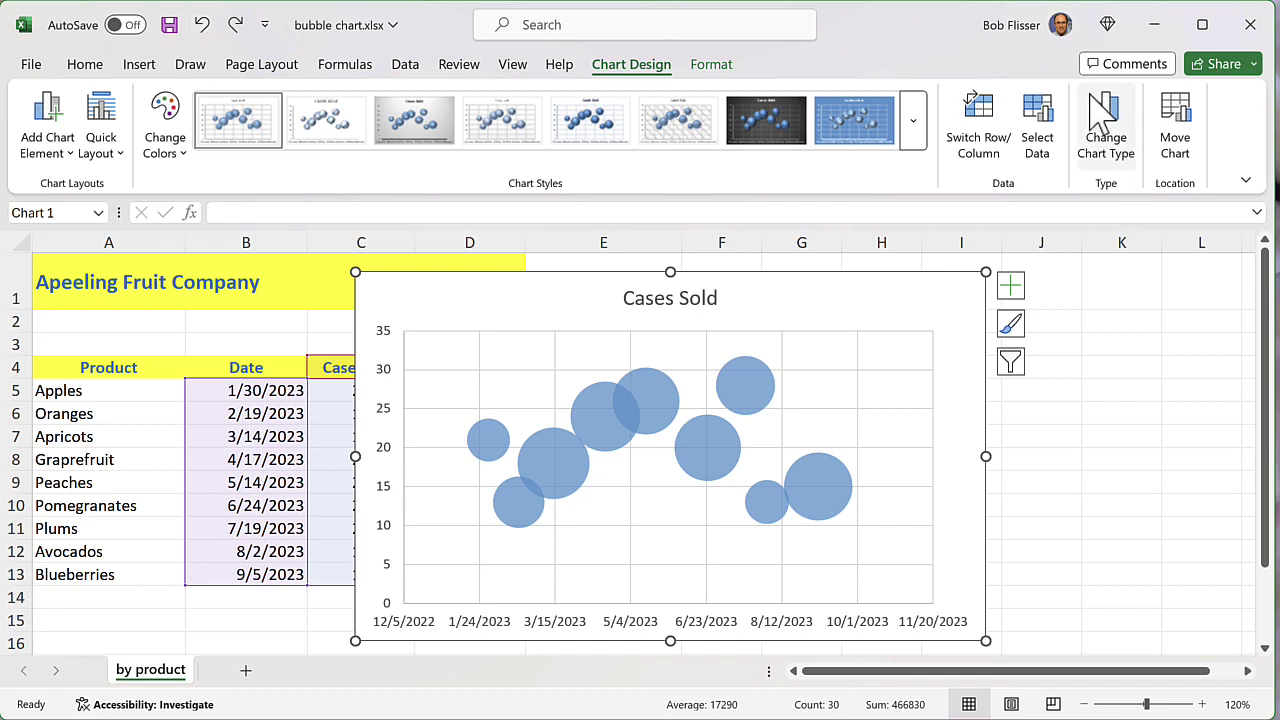
Step: Change the chart type to the X Y (Scatter) 3-D Bubble variant
left_click(1107, 125)
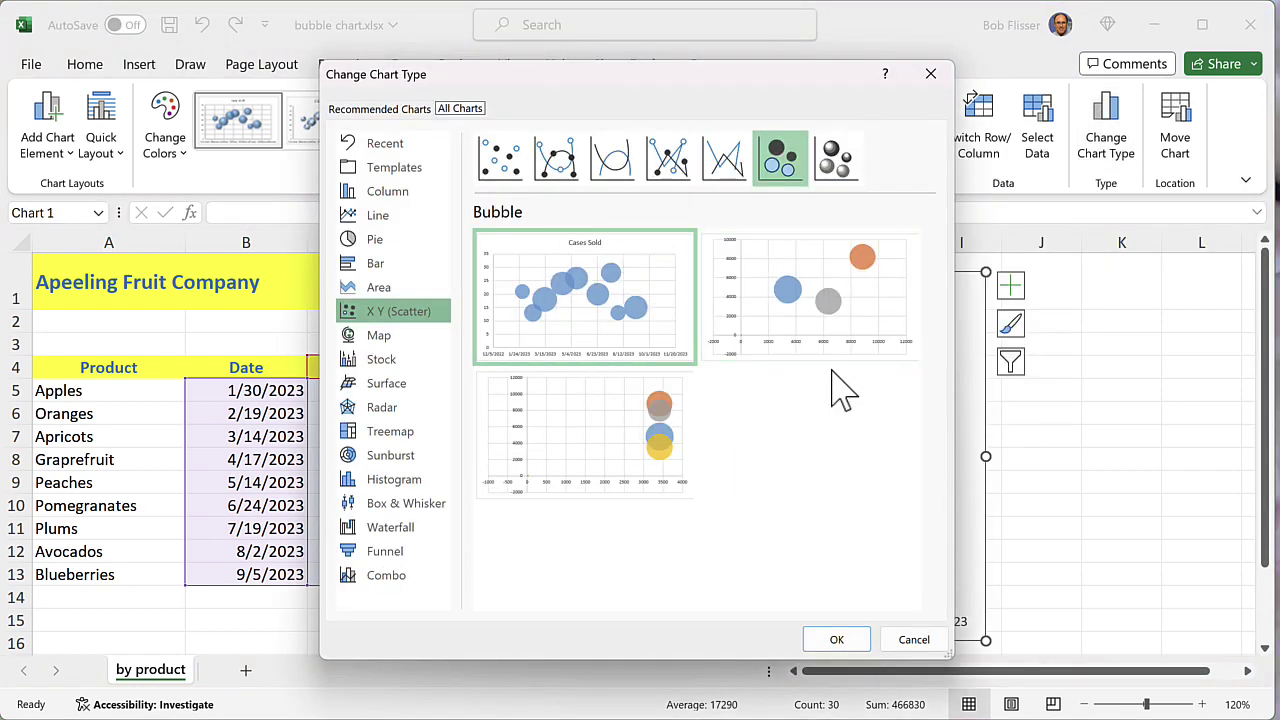
left_click(851, 170)
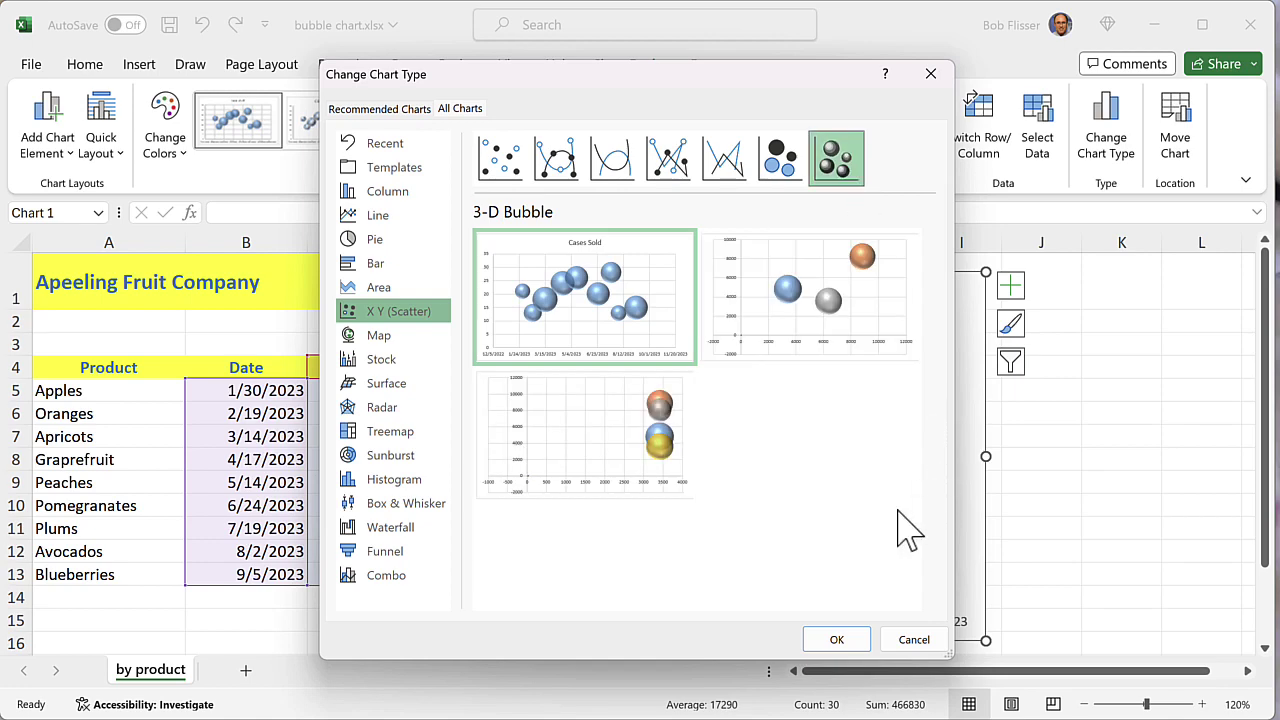
left_click(843, 638)
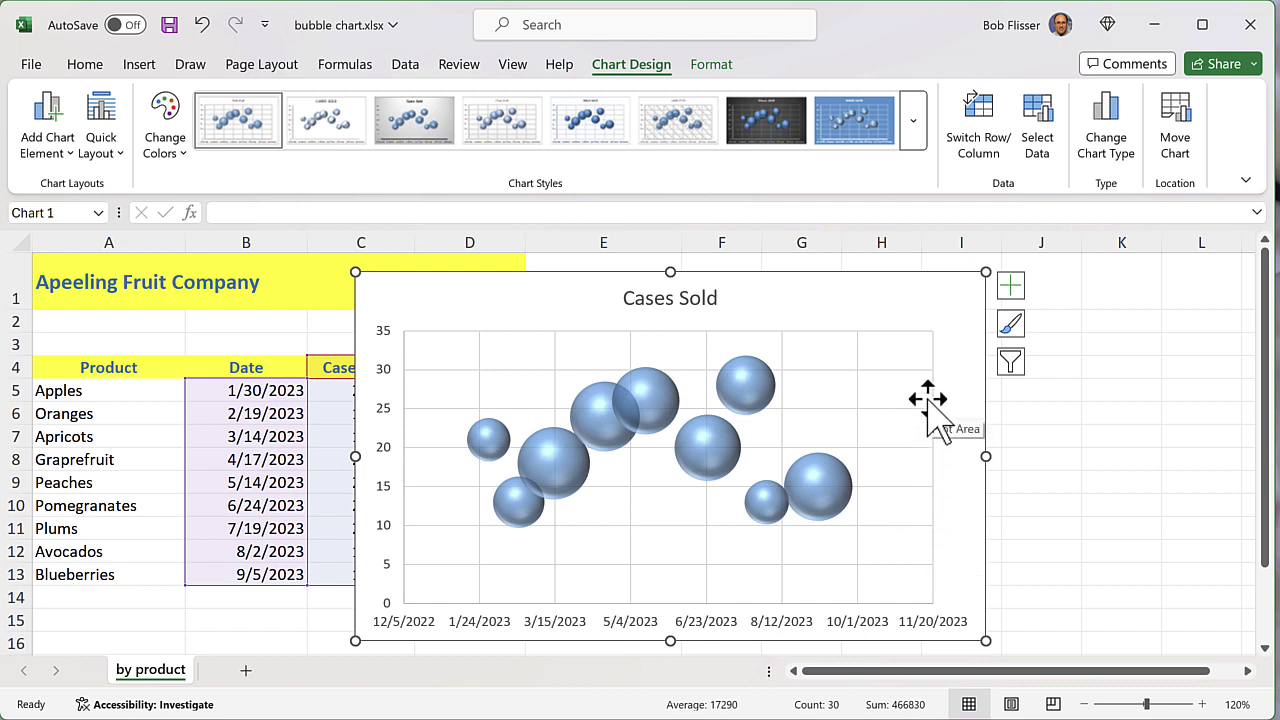
Step: Apply the dark Chart Style 7 from the Chart Styles gallery
left_click(916, 128)
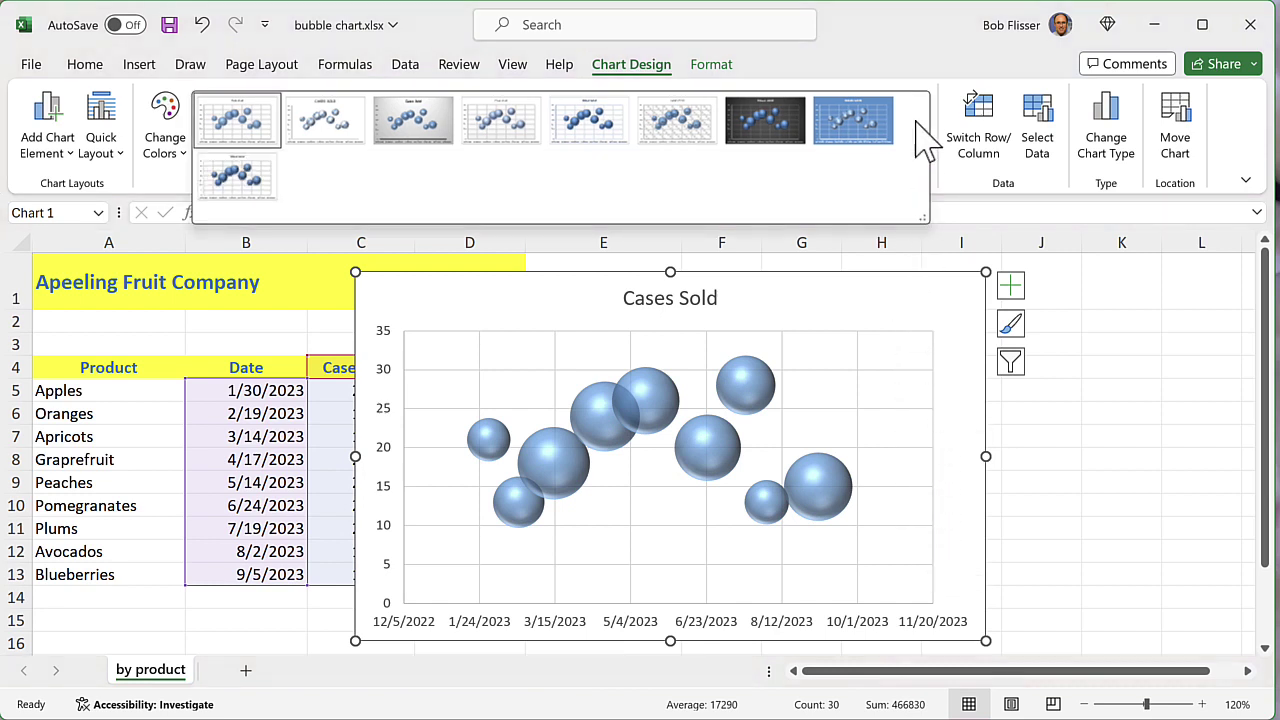
left_click(768, 126)
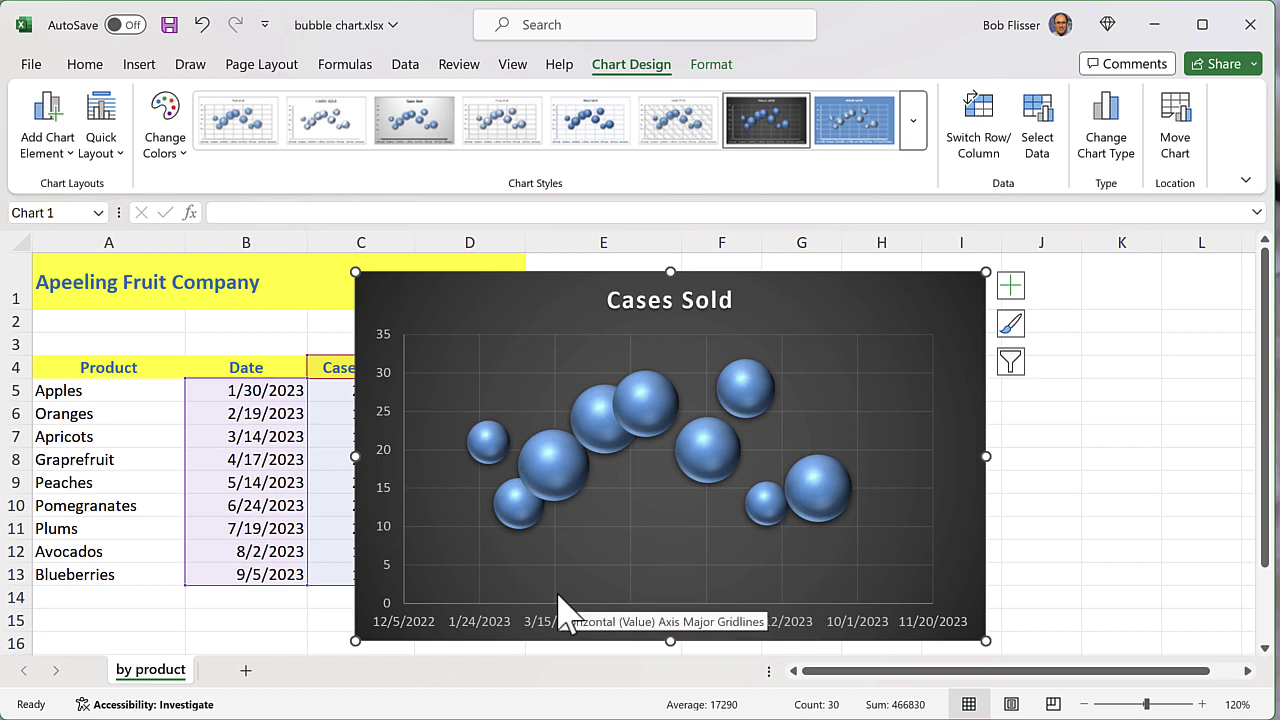
Step: Drag the chart right past column D so the sales table is fully visible
left_click_drag(460, 300, 641, 302)
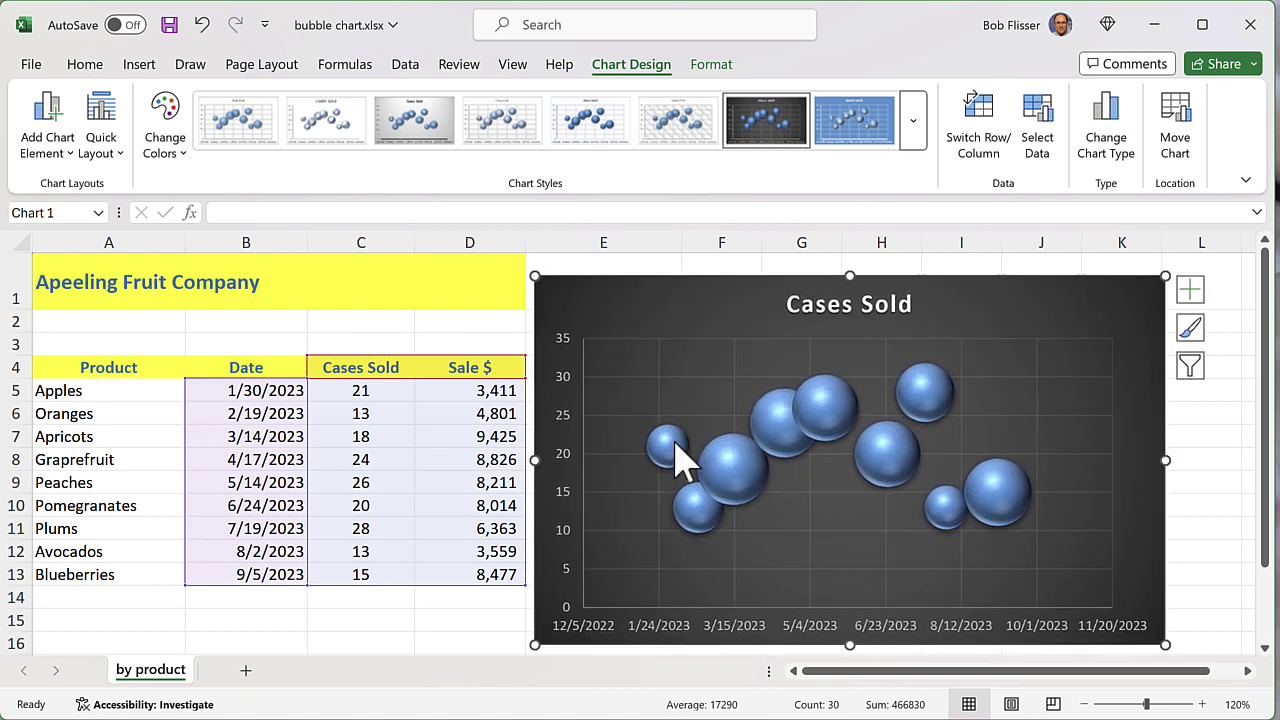
mouse_move(670, 444)
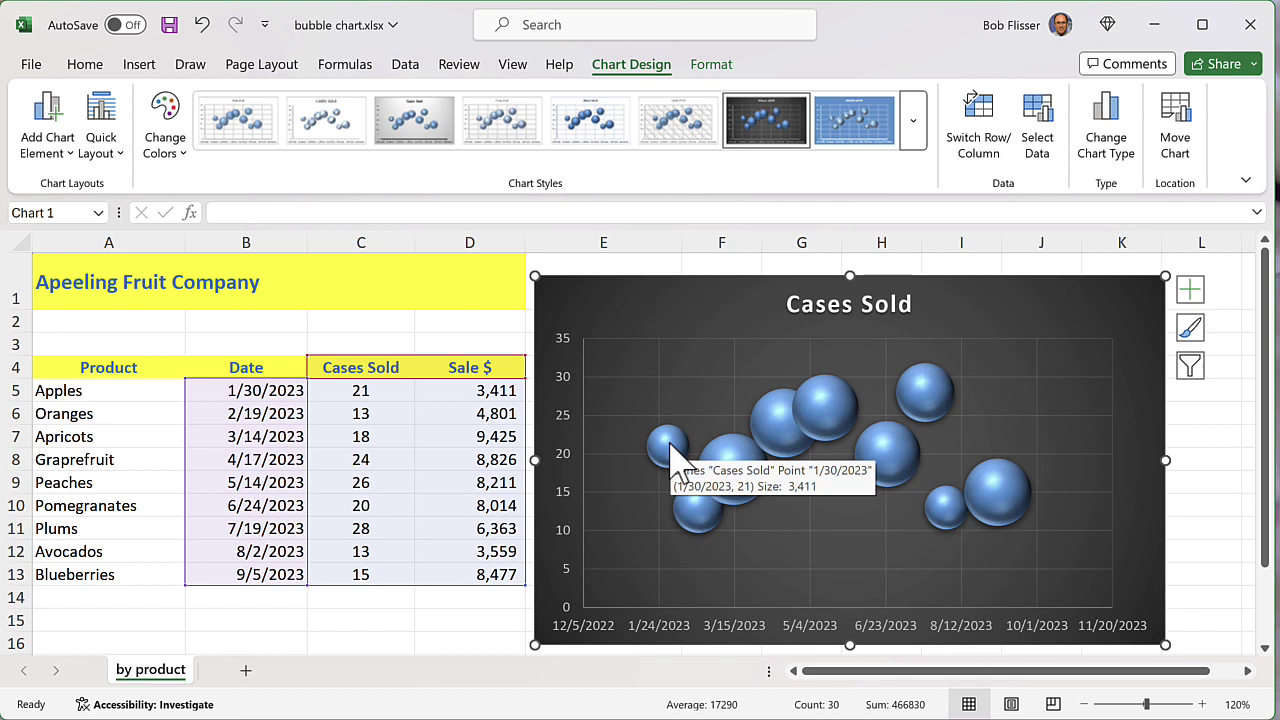
mouse_move(946, 508)
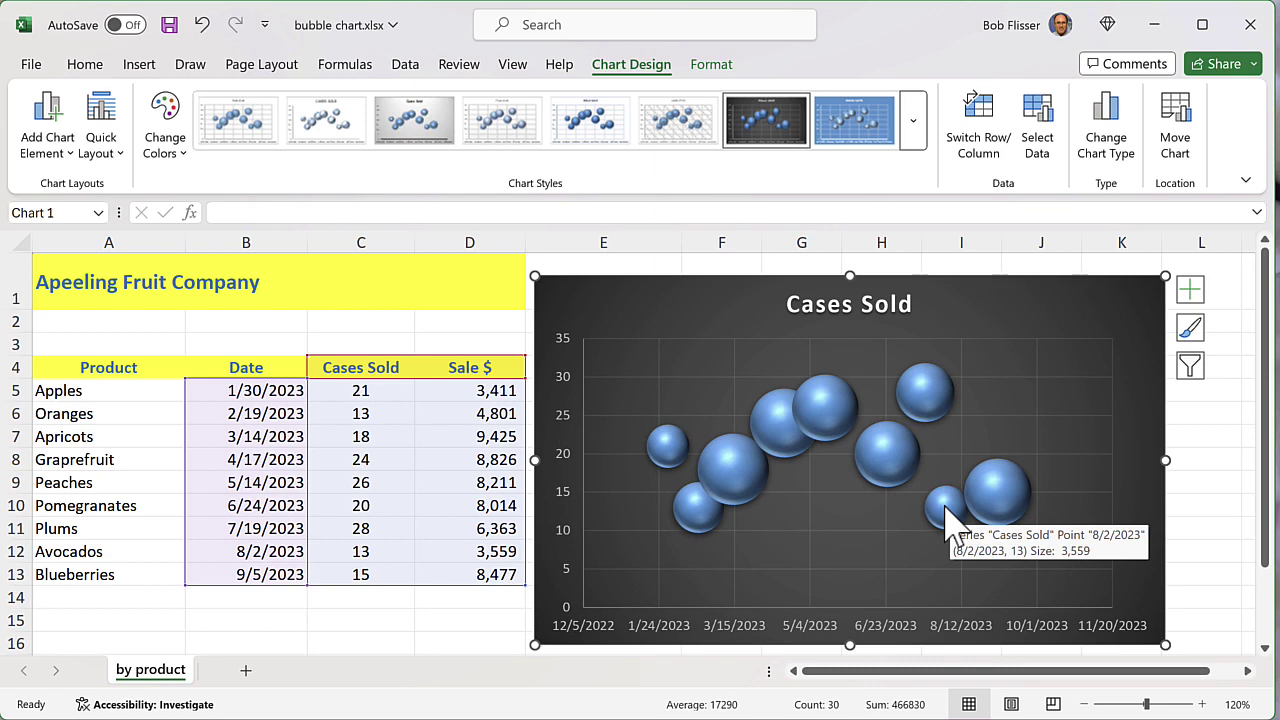
Step: Enter 8,000 as the Avocados sale amount in cell D12
left_click(479, 554)
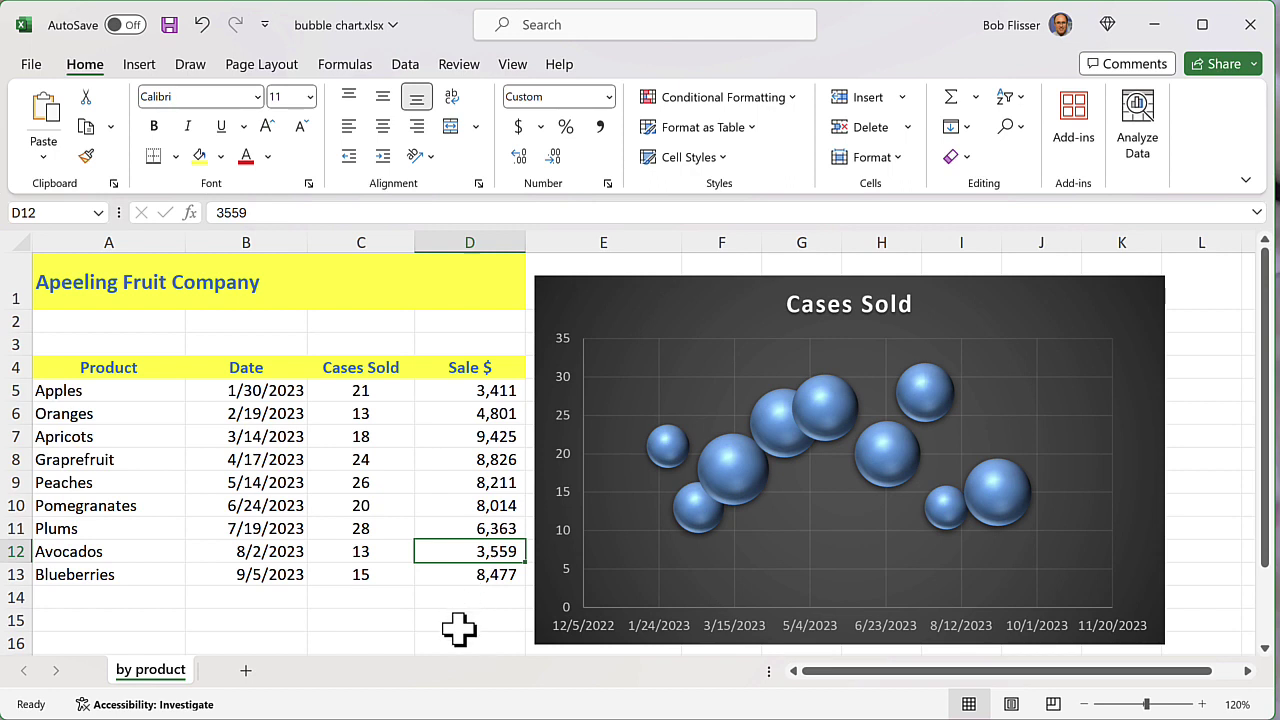
type("8,")
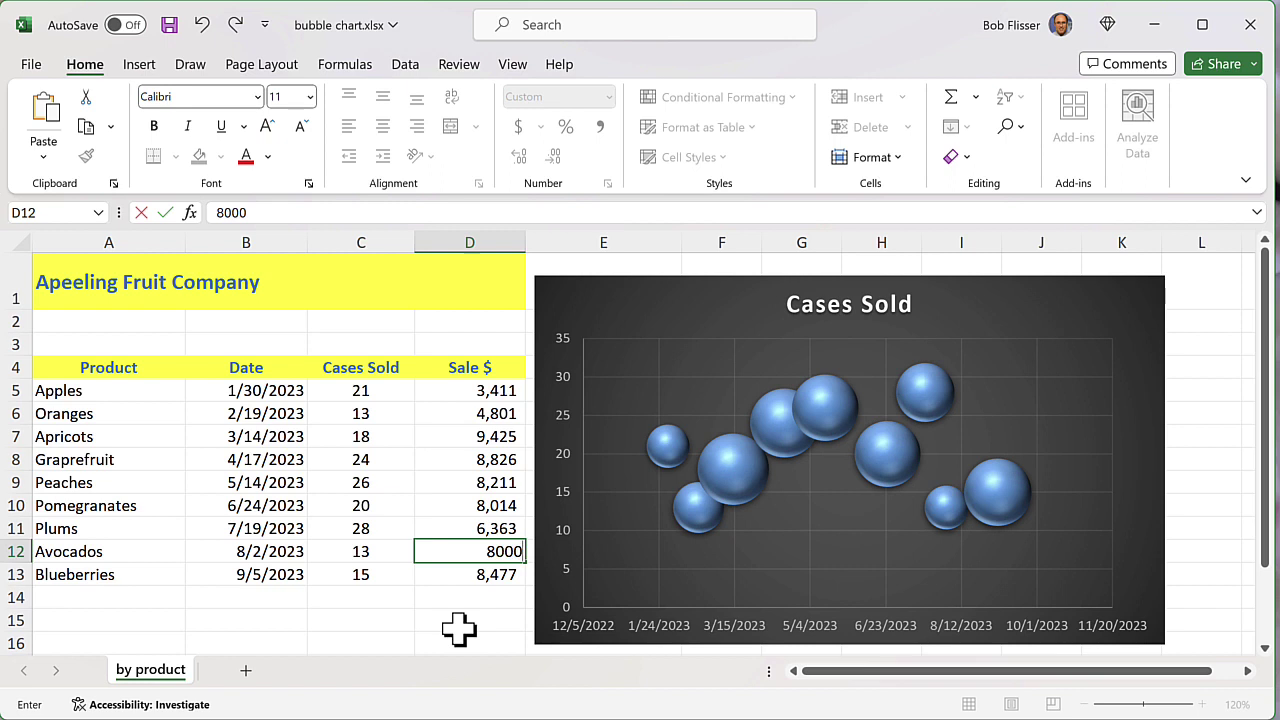
type("000")
key("Return")
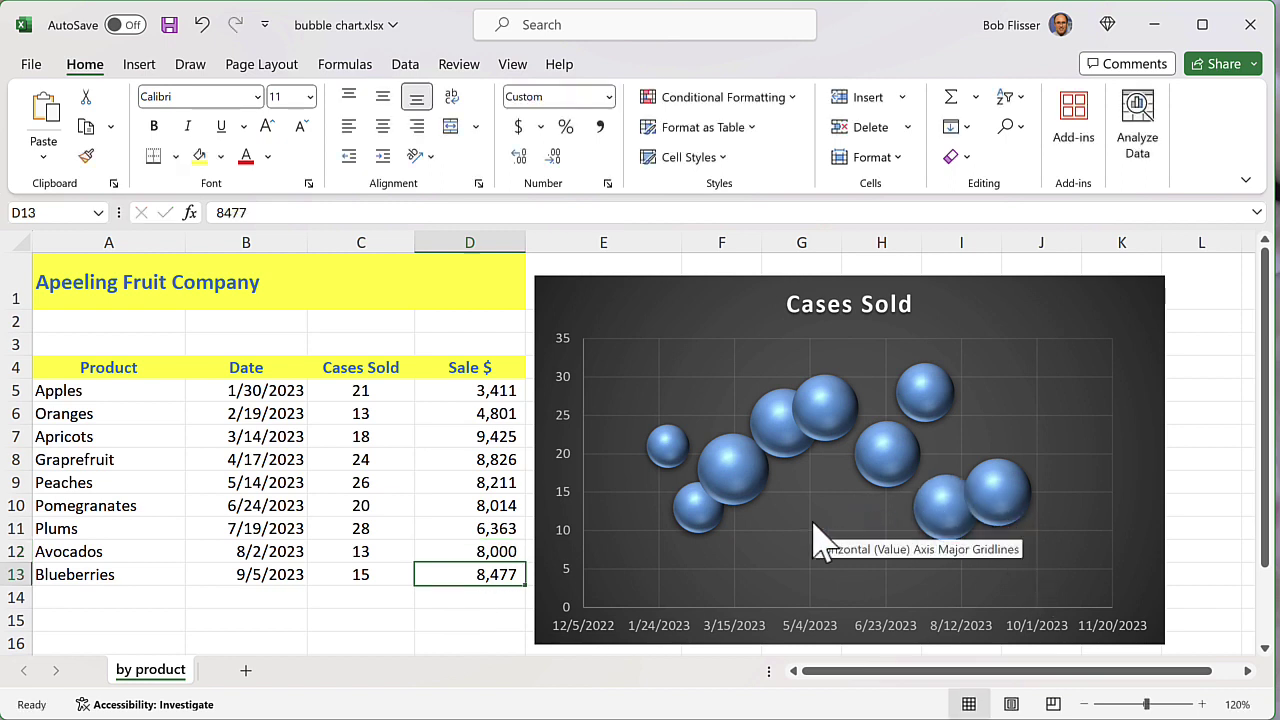
Step: Select the Cases Sold bubble series and preview the Format tab's shape styles
left_click(700, 318)
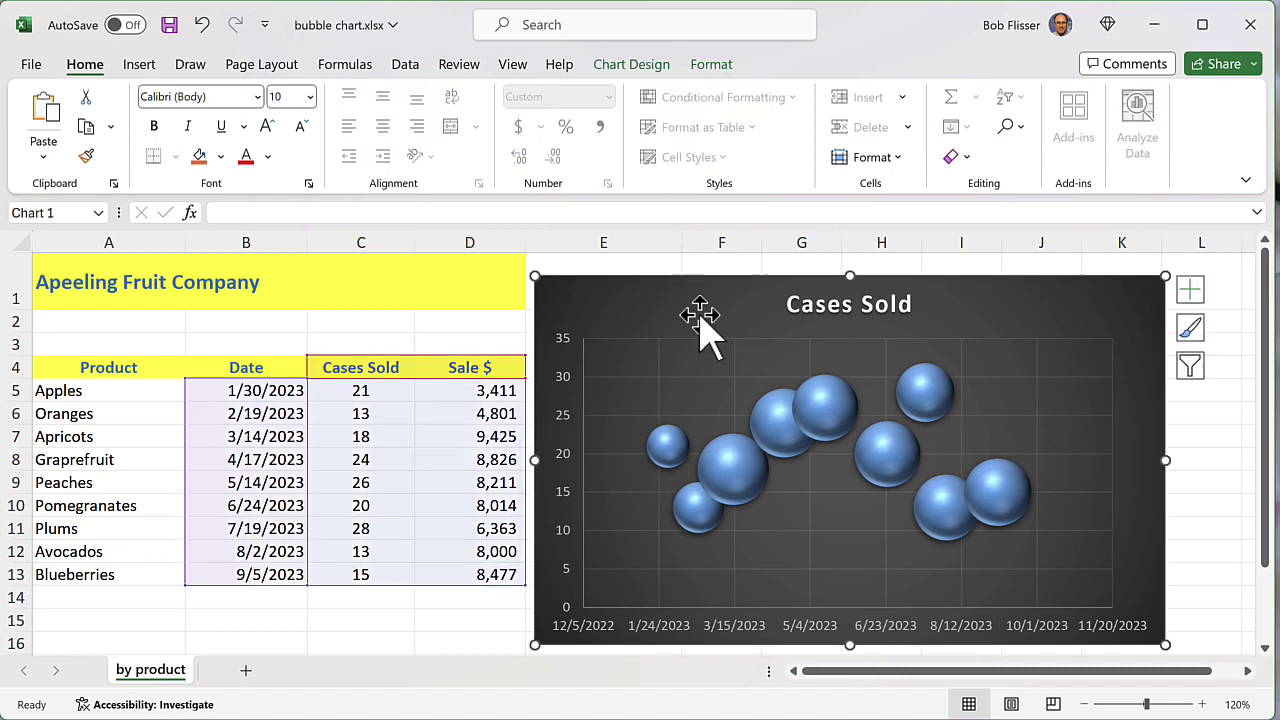
left_click(712, 66)
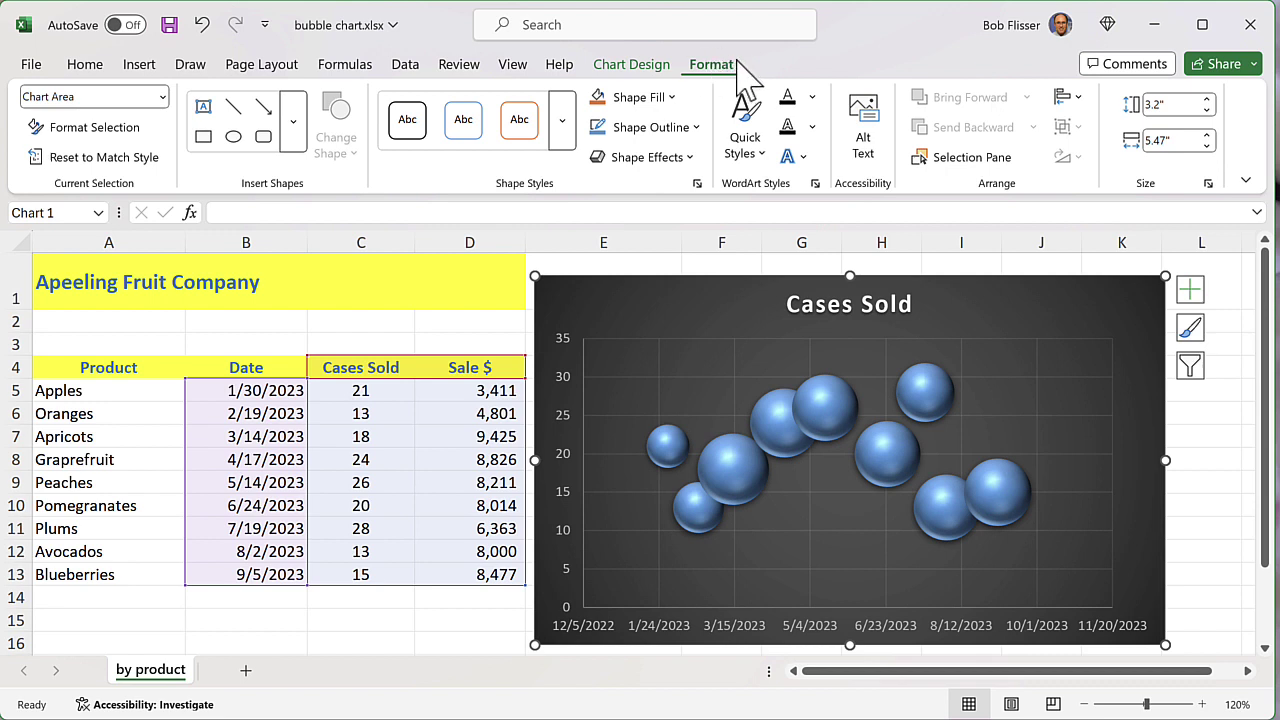
left_click(563, 122)
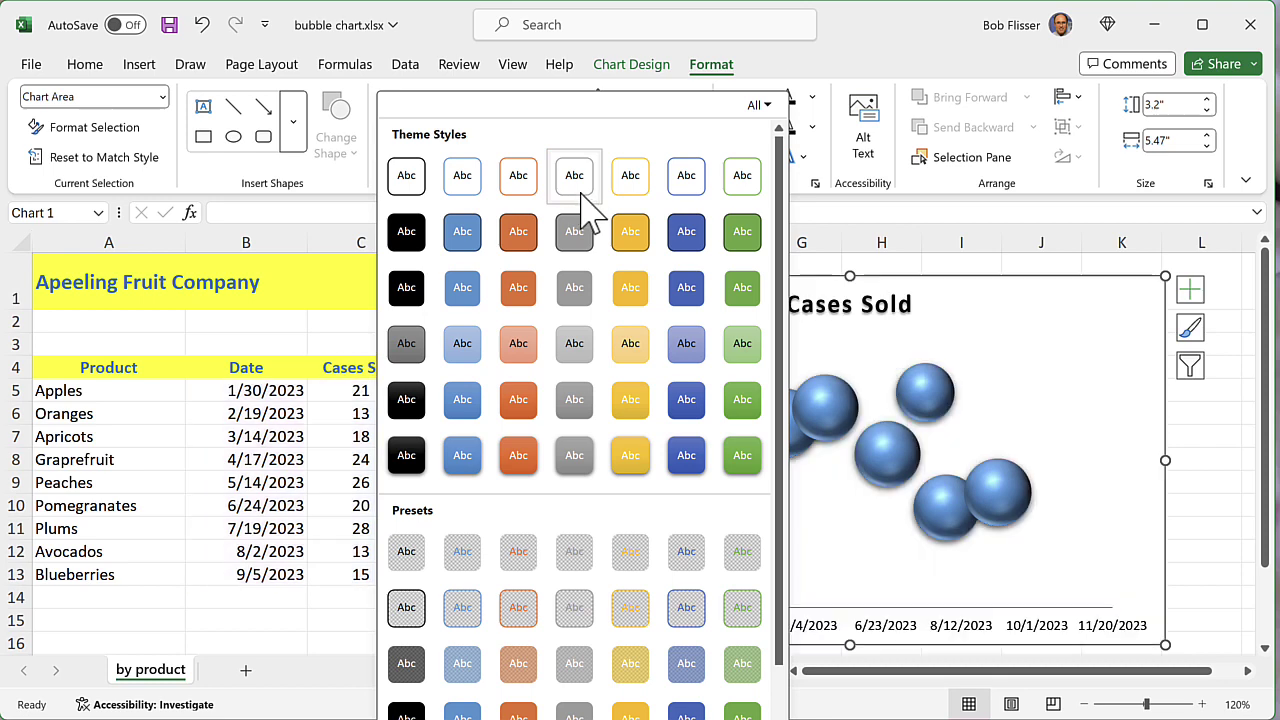
key("Escape")
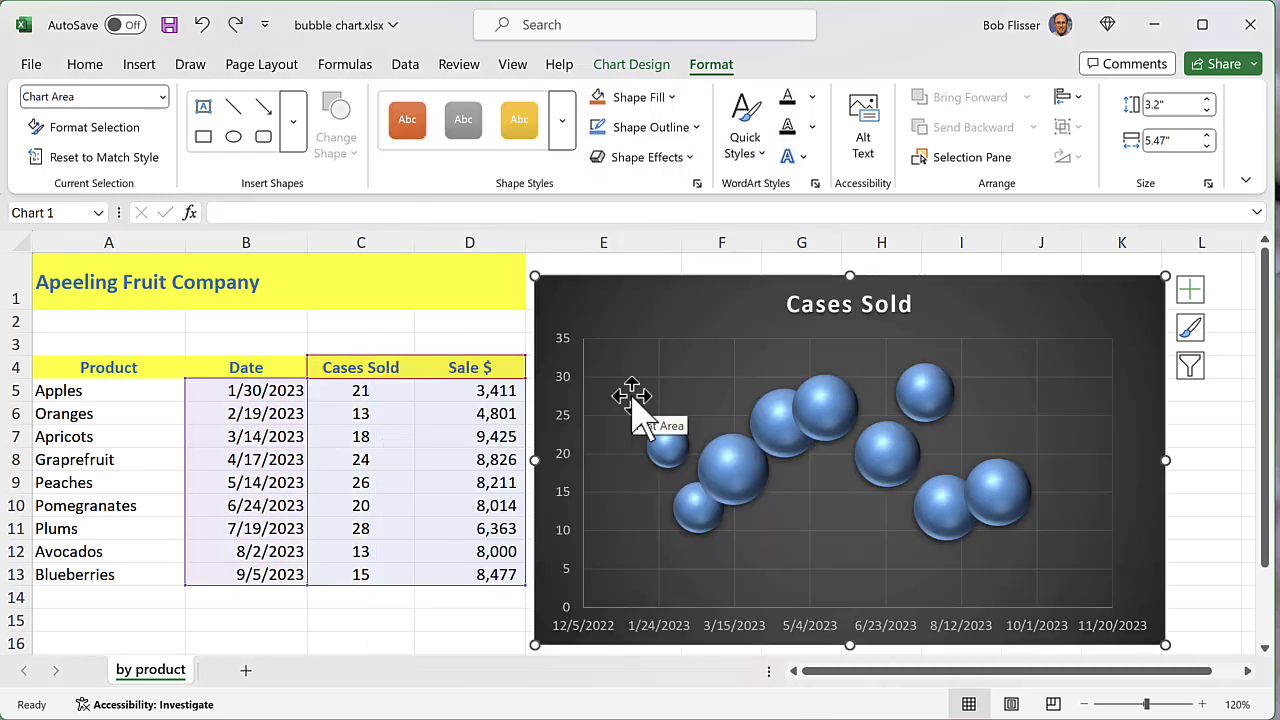
left_click(740, 463)
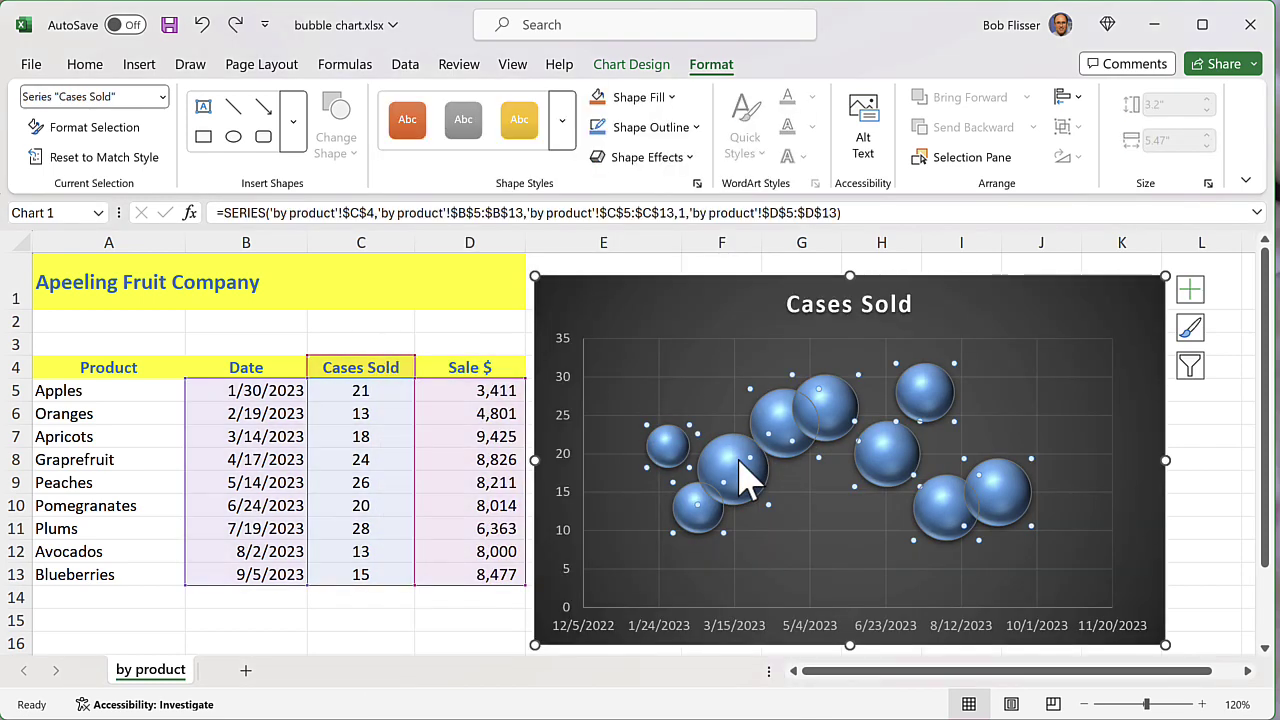
left_click(563, 120)
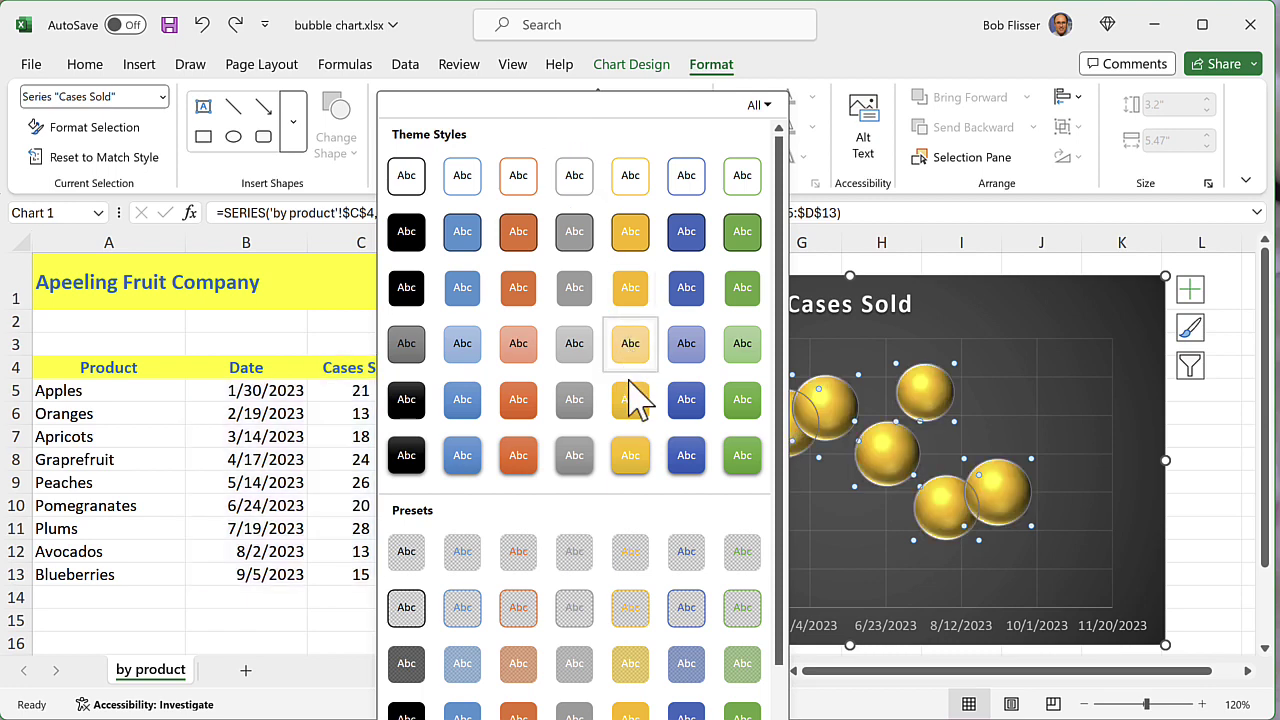
key("Escape")
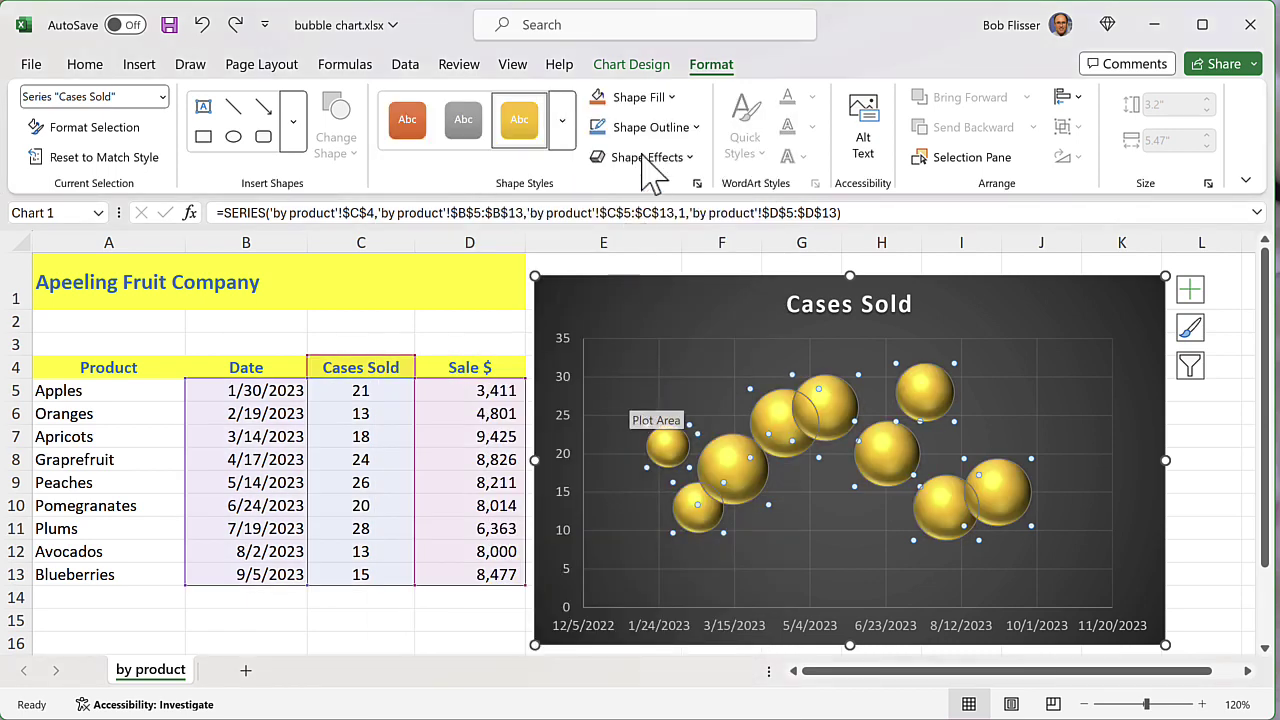
Step: Apply a blue, then a green shape style to all the bubbles
left_click(563, 120)
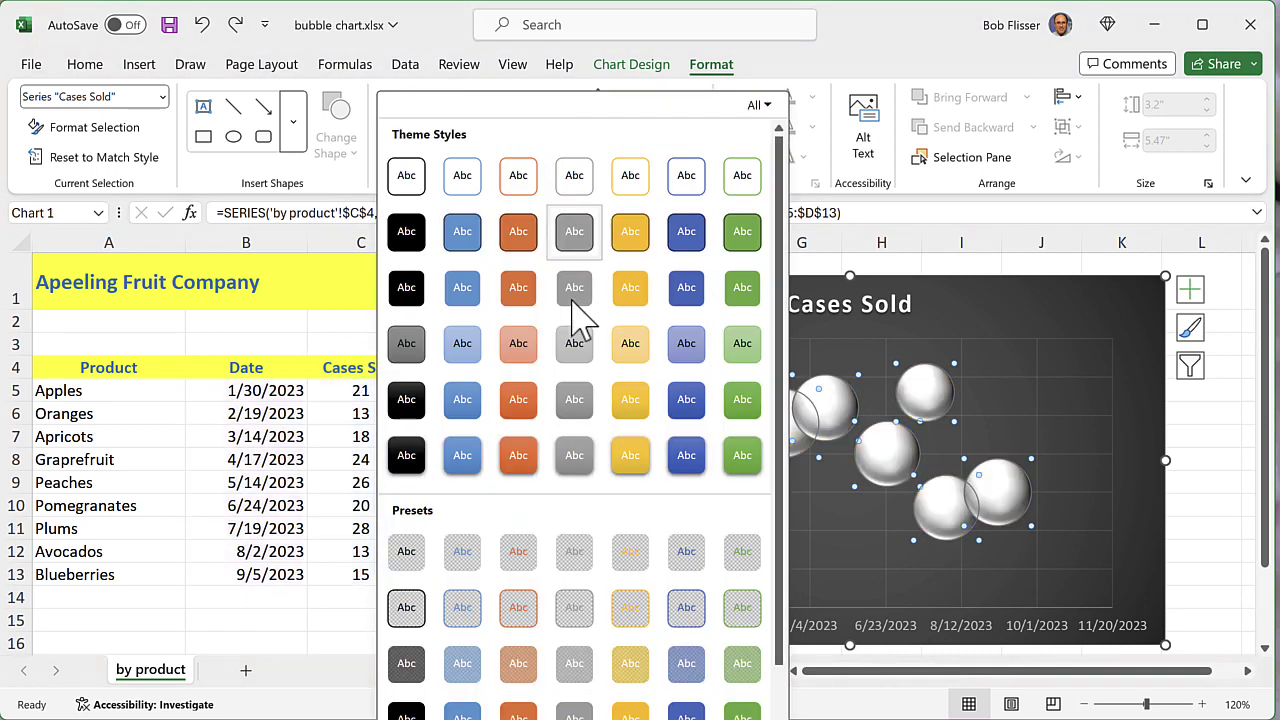
left_click(462, 400)
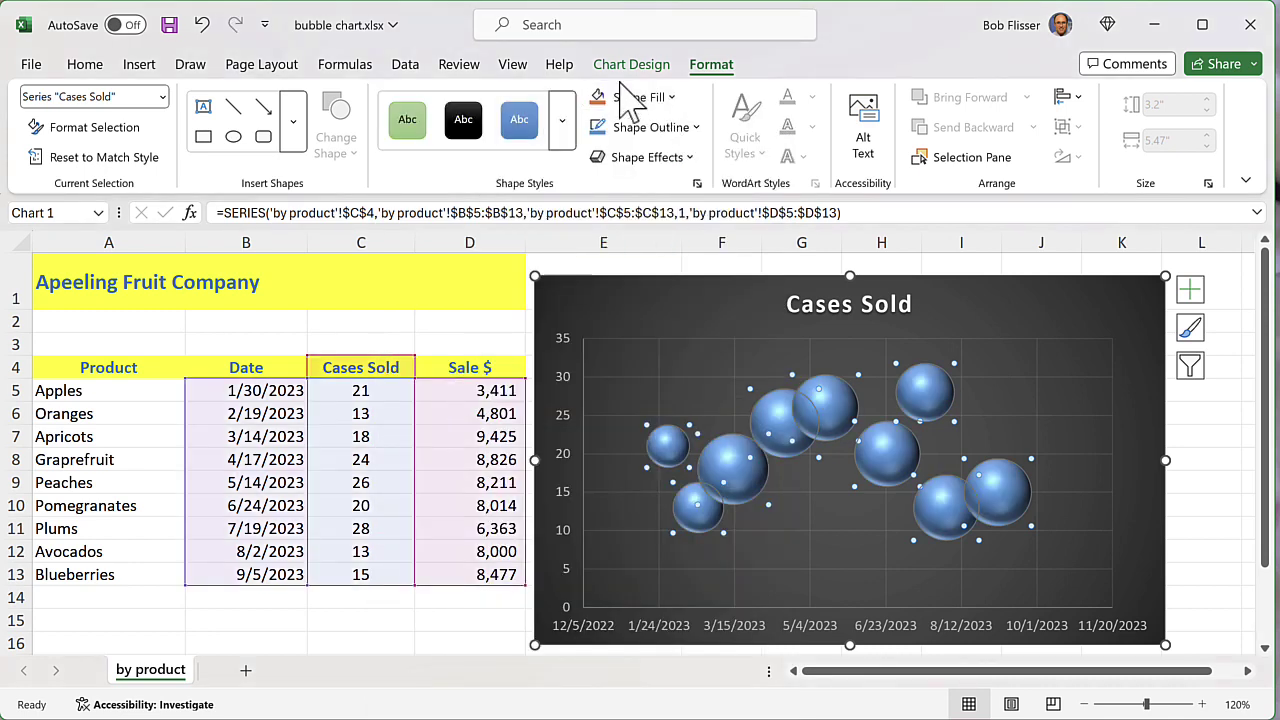
left_click(563, 120)
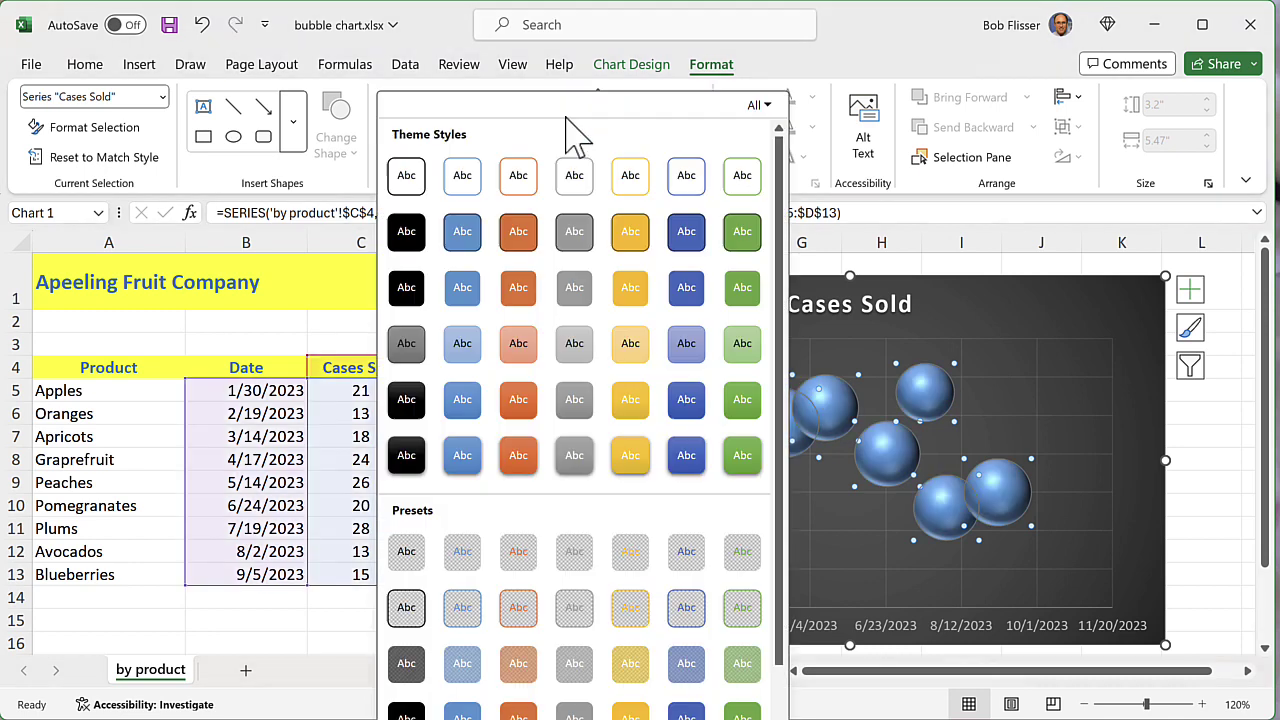
left_click(742, 400)
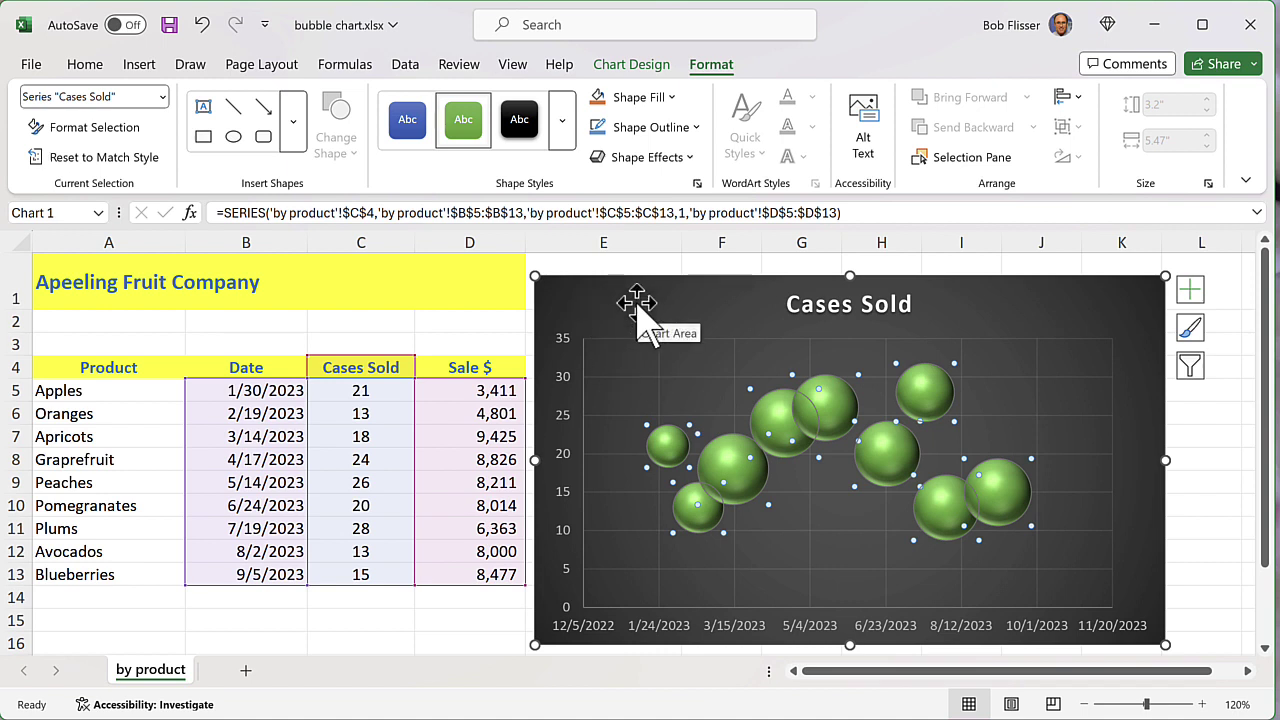
Step: Make the Apples bubble orange and the Oranges bubble gold
left_click(673, 448)
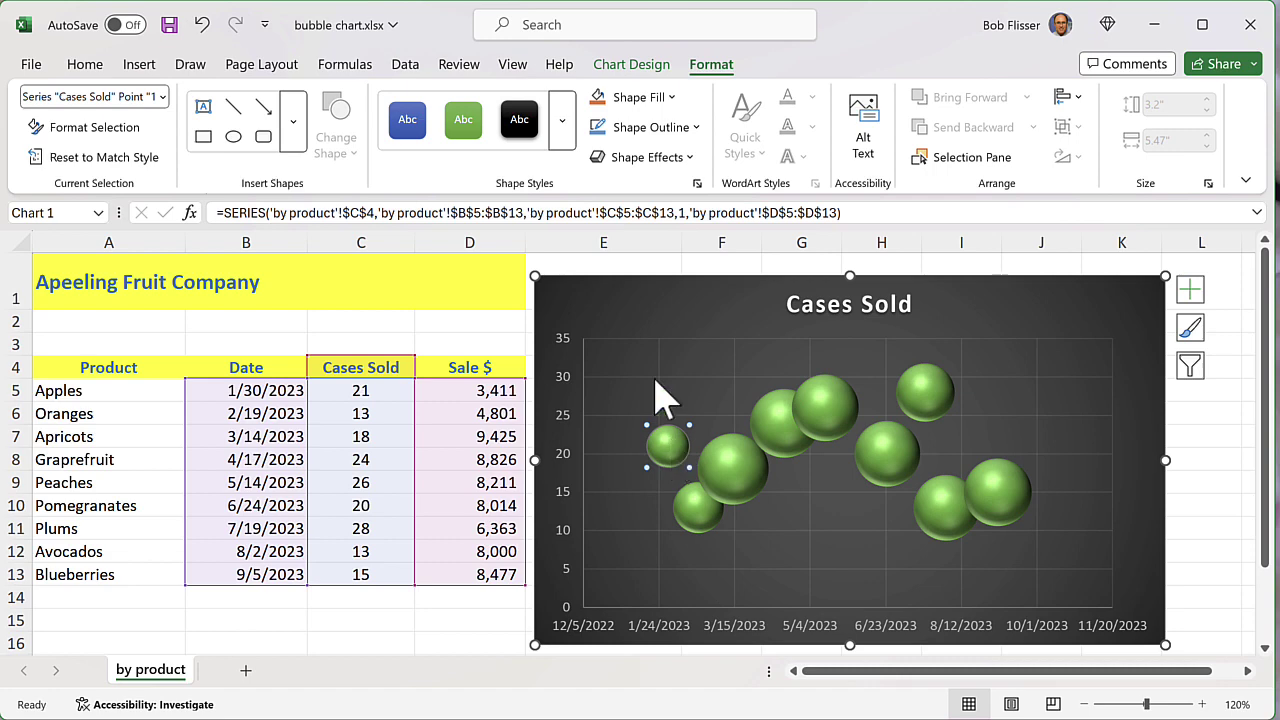
left_click(562, 121)
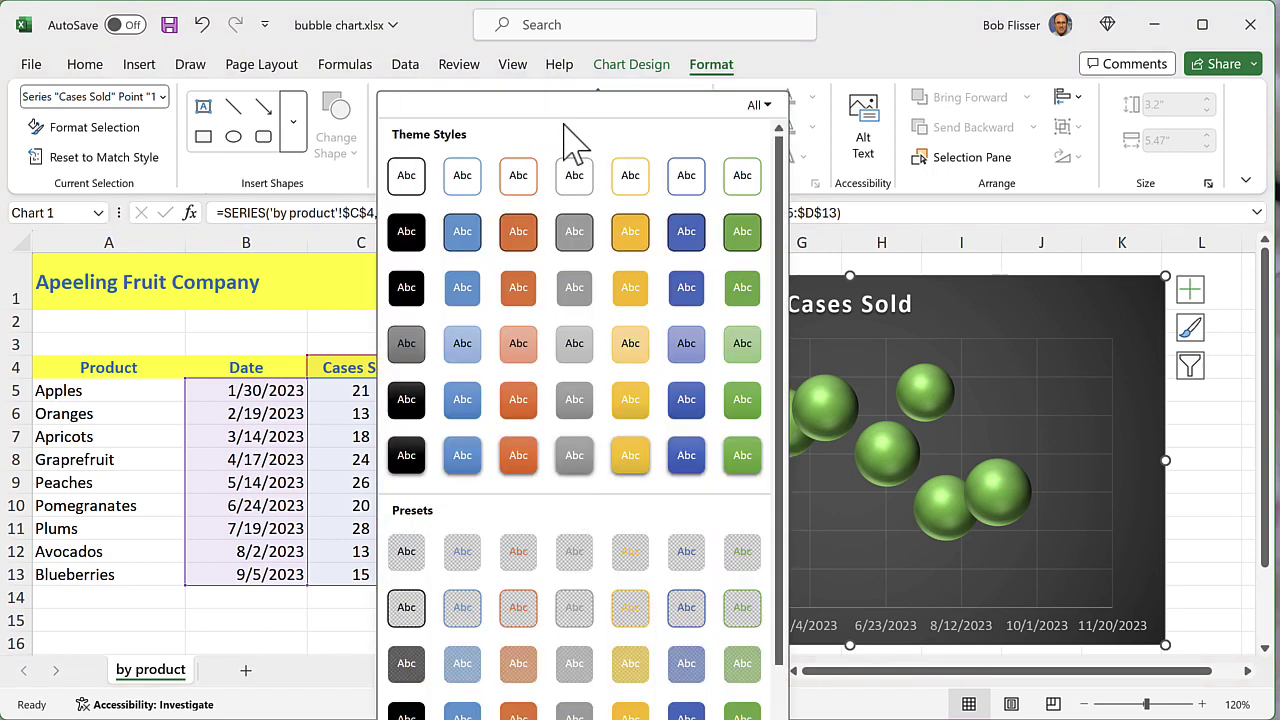
left_click(518, 235)
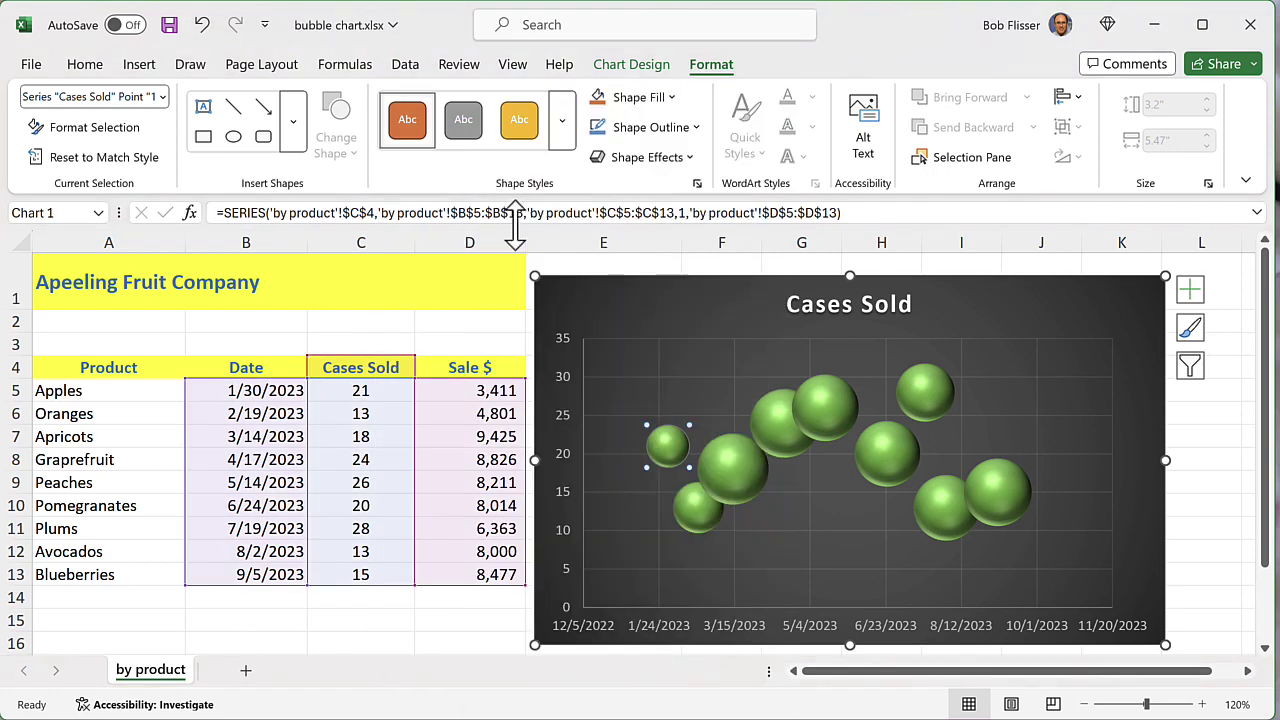
left_click(698, 508)
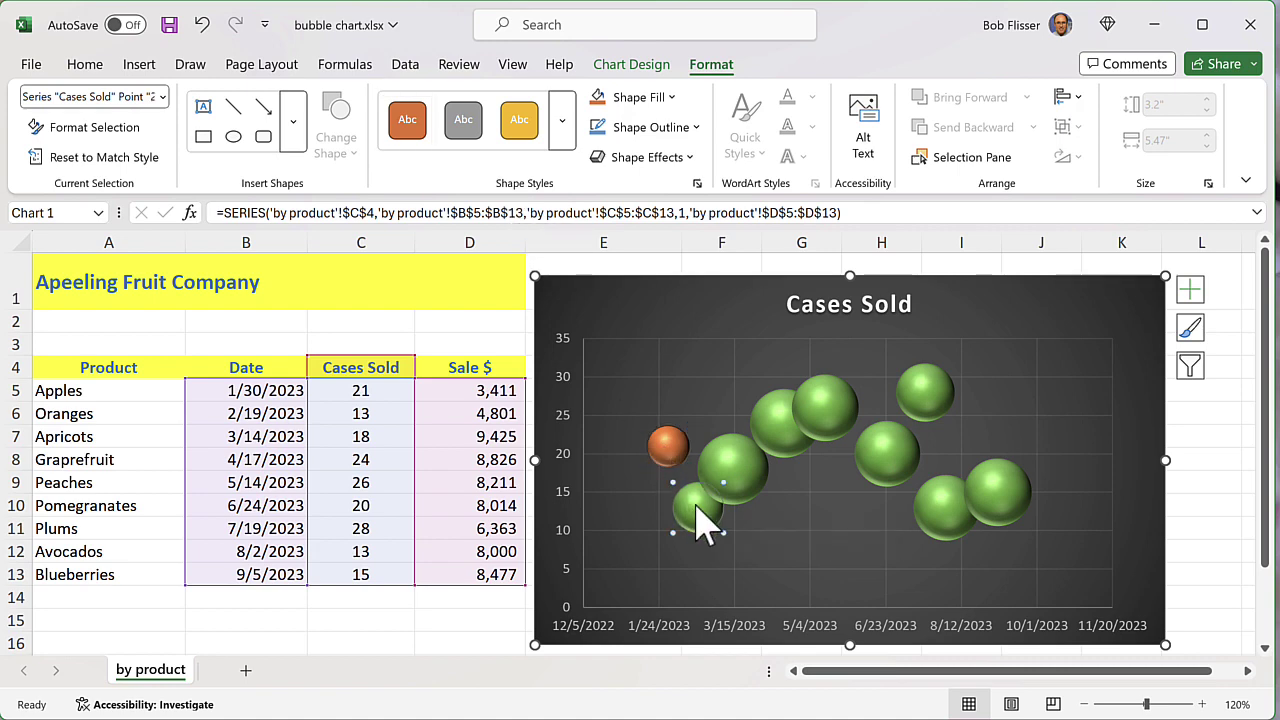
left_click(563, 130)
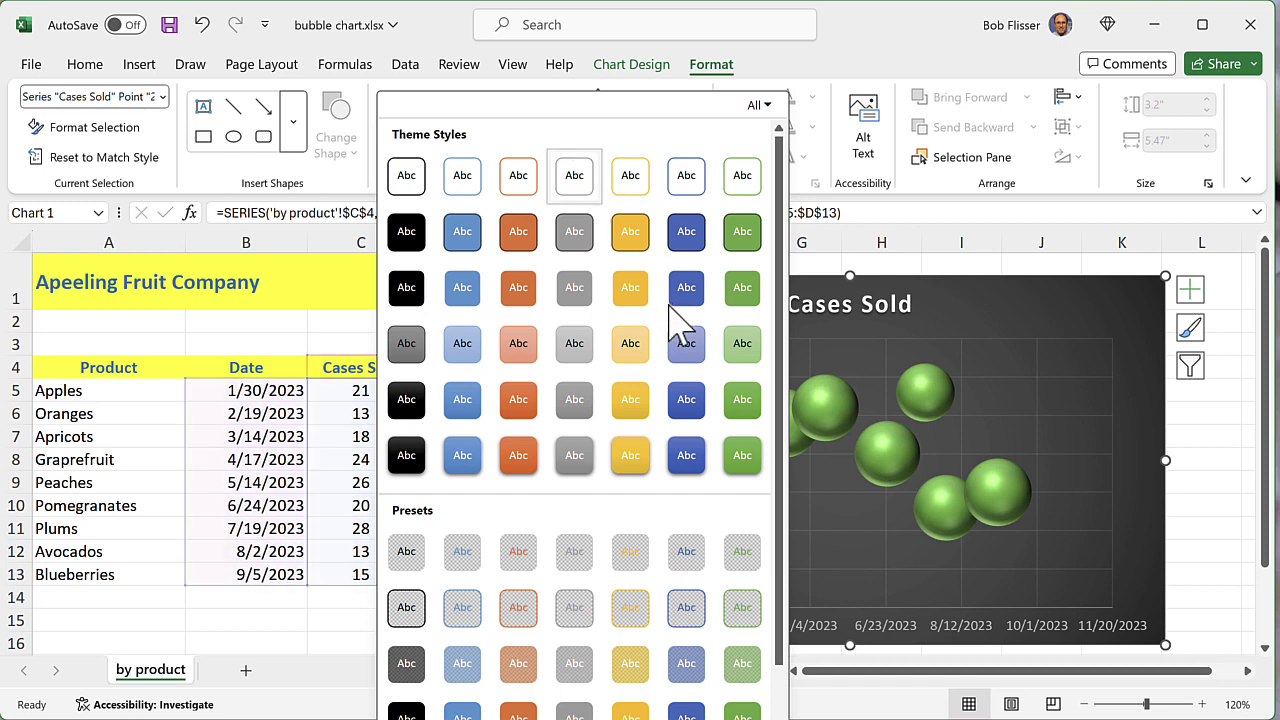
left_click(630, 402)
left_click(660, 308)
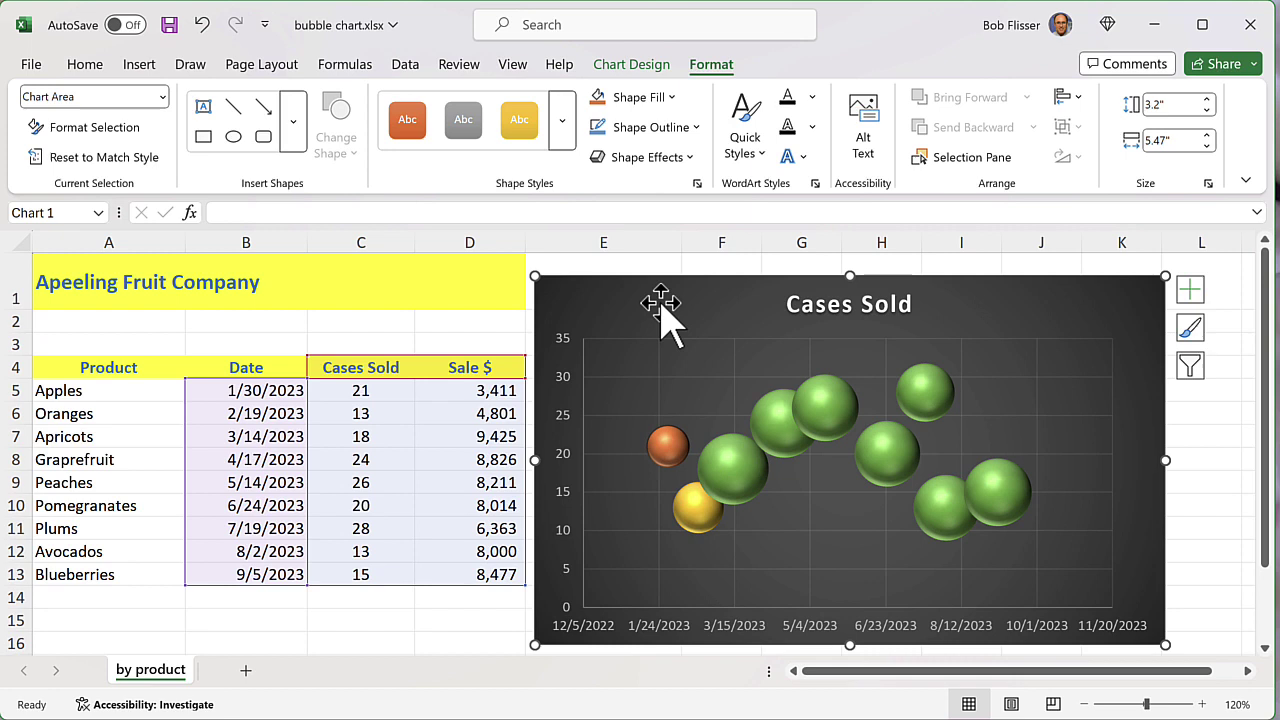
Step: Select the bubble series, then the Apples bubble alone
left_click(669, 447)
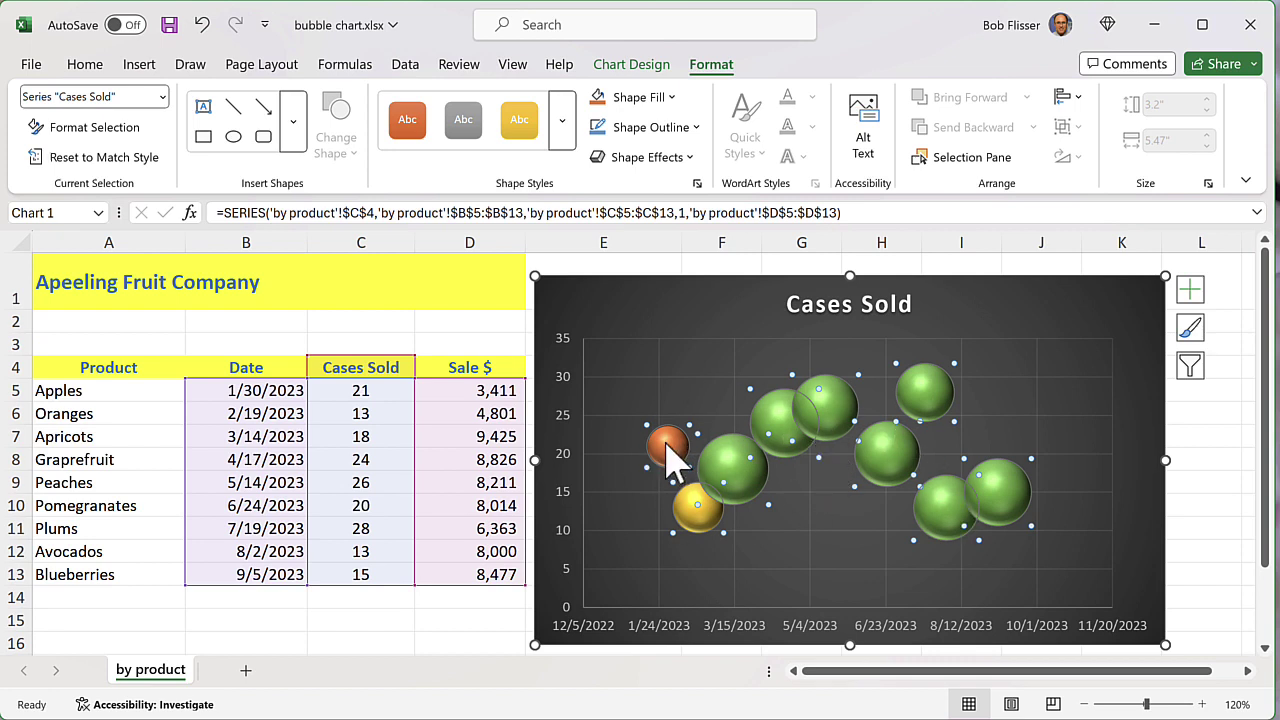
left_click(672, 456)
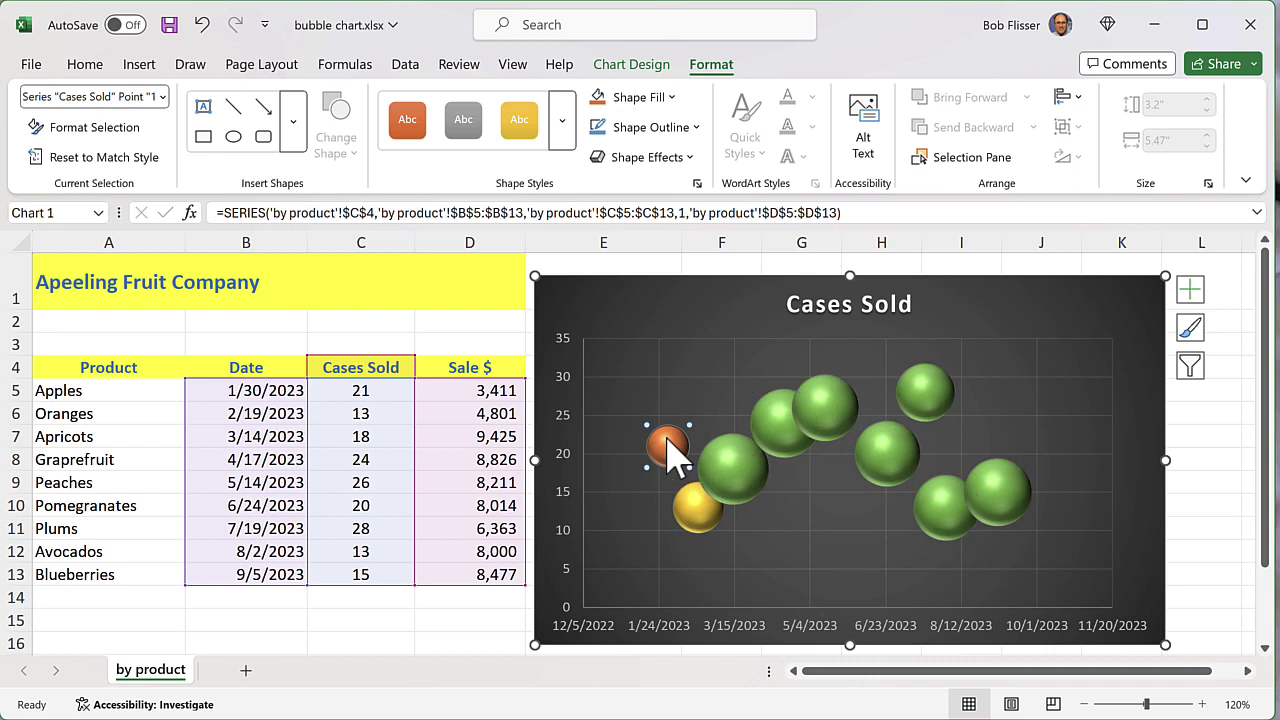
Step: Fill the Apples bubble with the picture apple.png
right_click(667, 438)
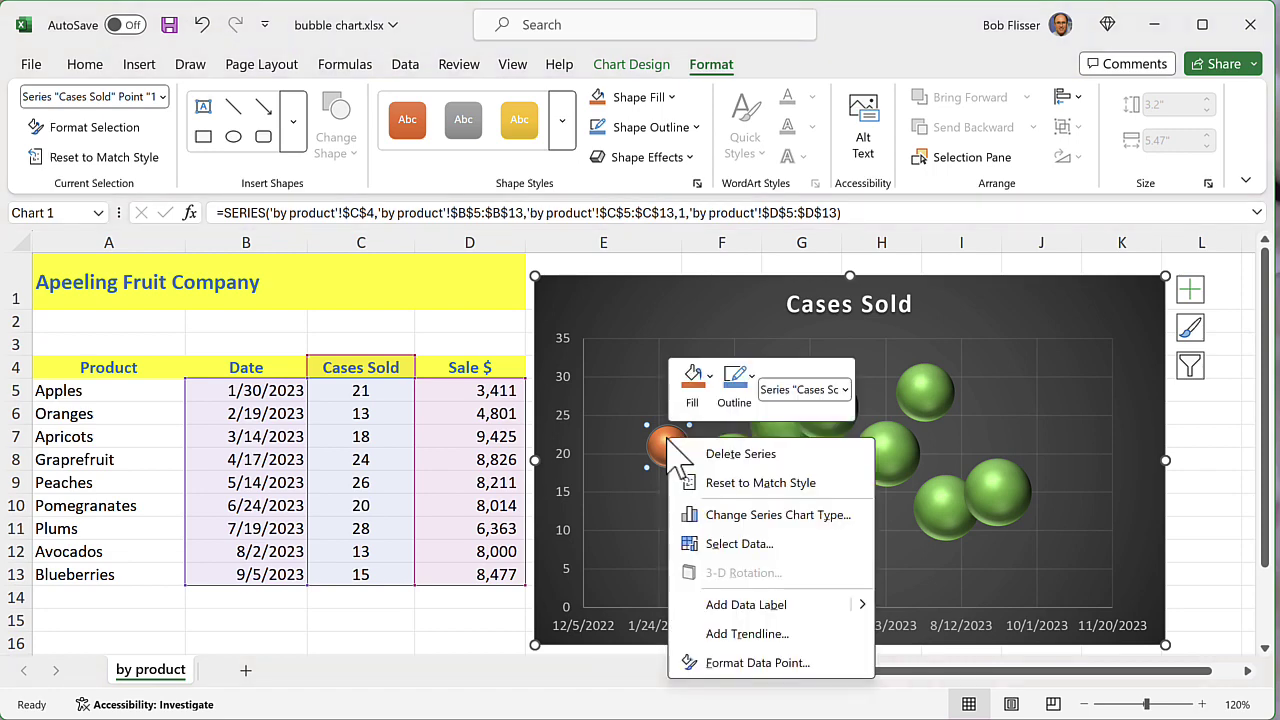
left_click(710, 378)
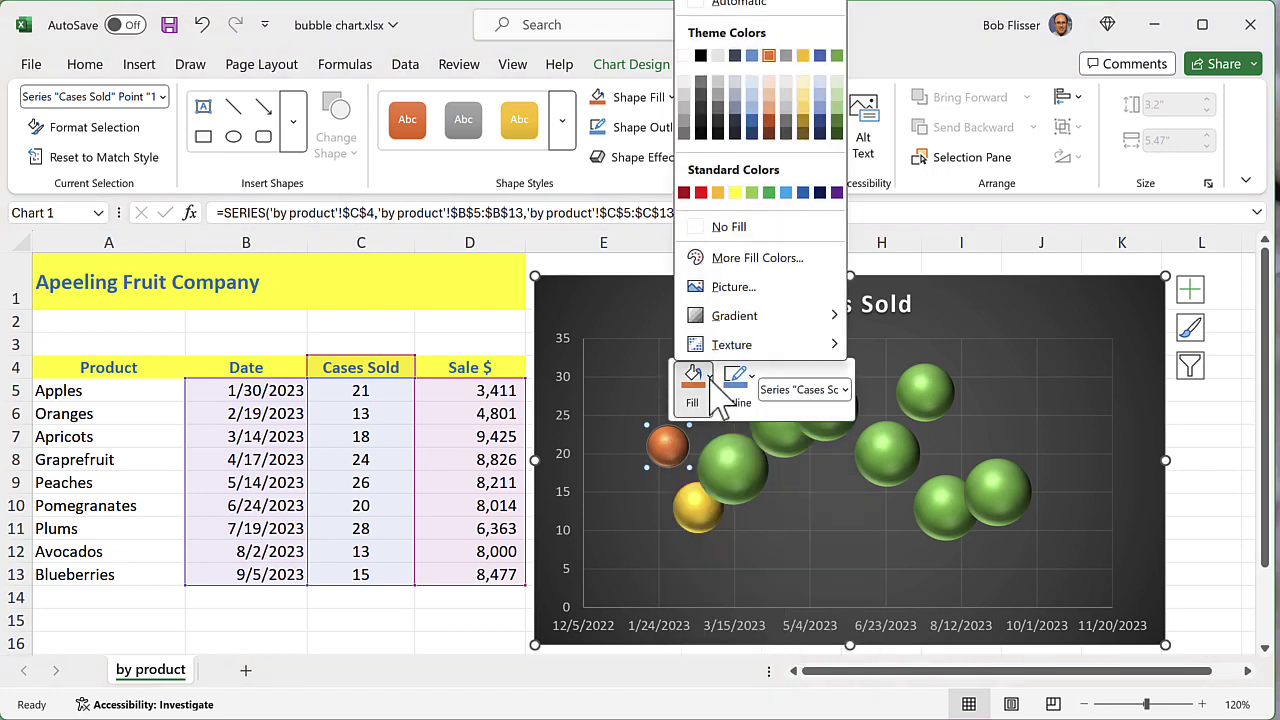
left_click(733, 287)
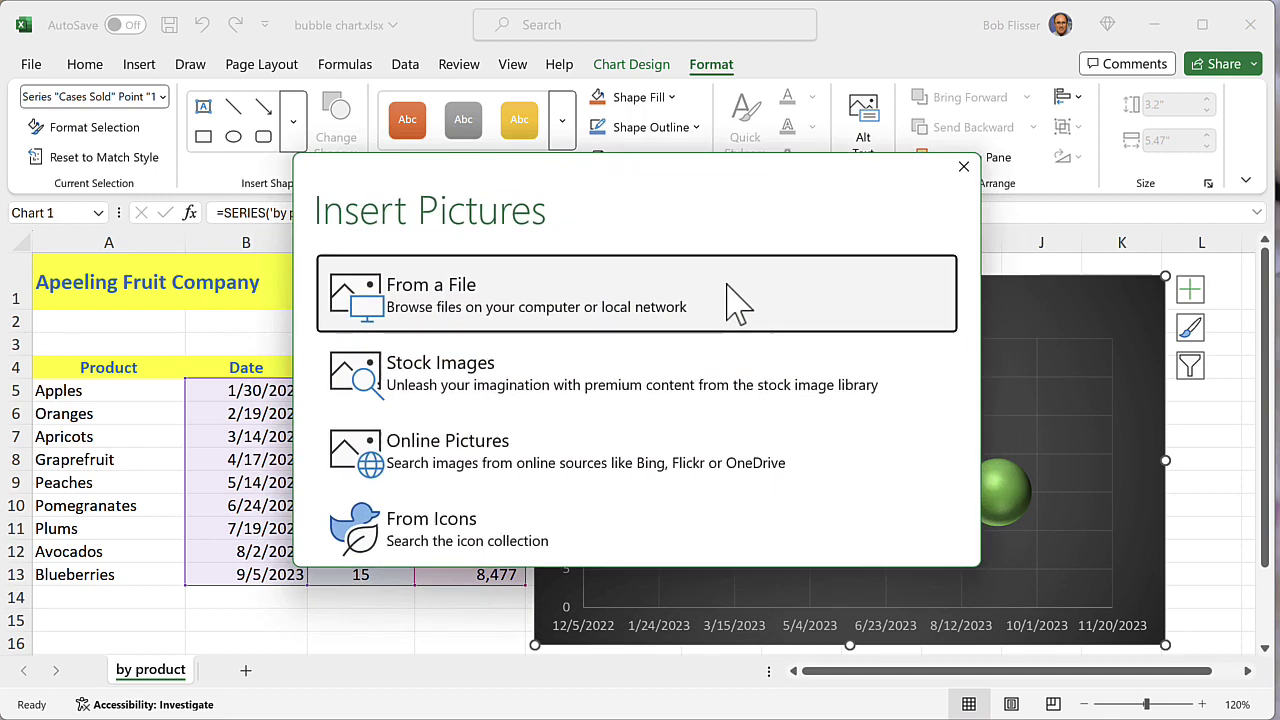
left_click(580, 306)
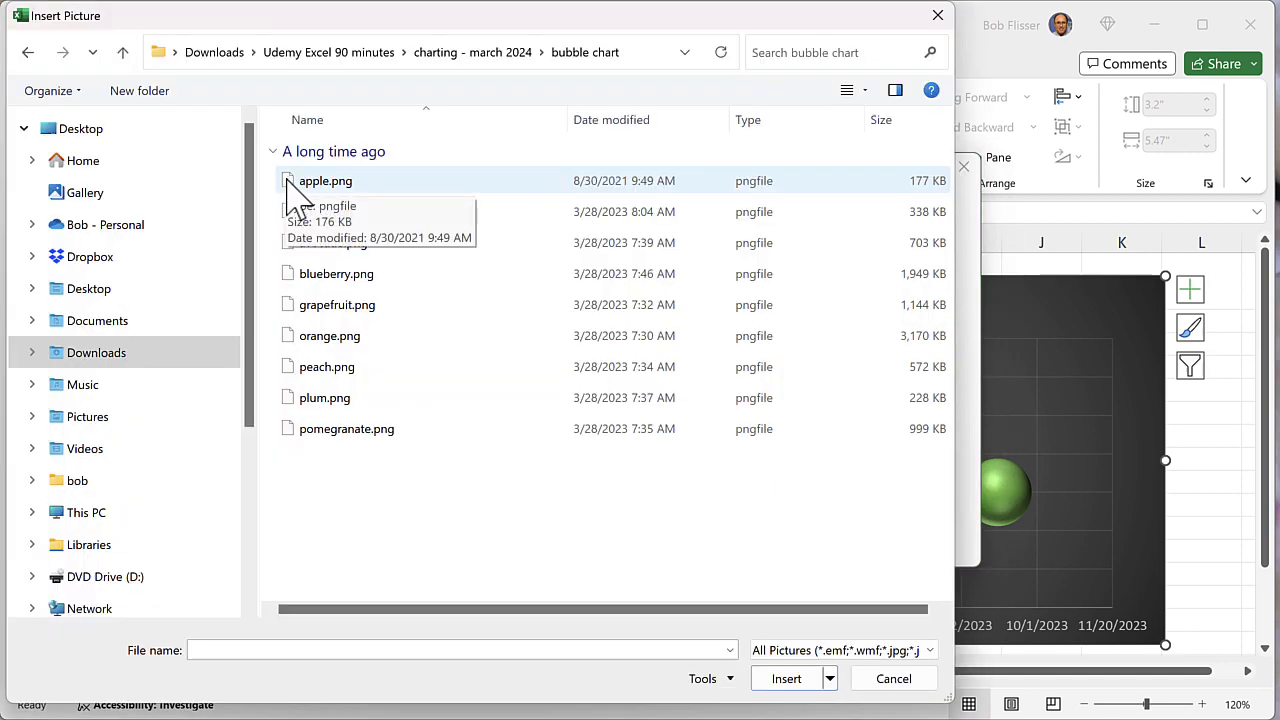
double_click(292, 186)
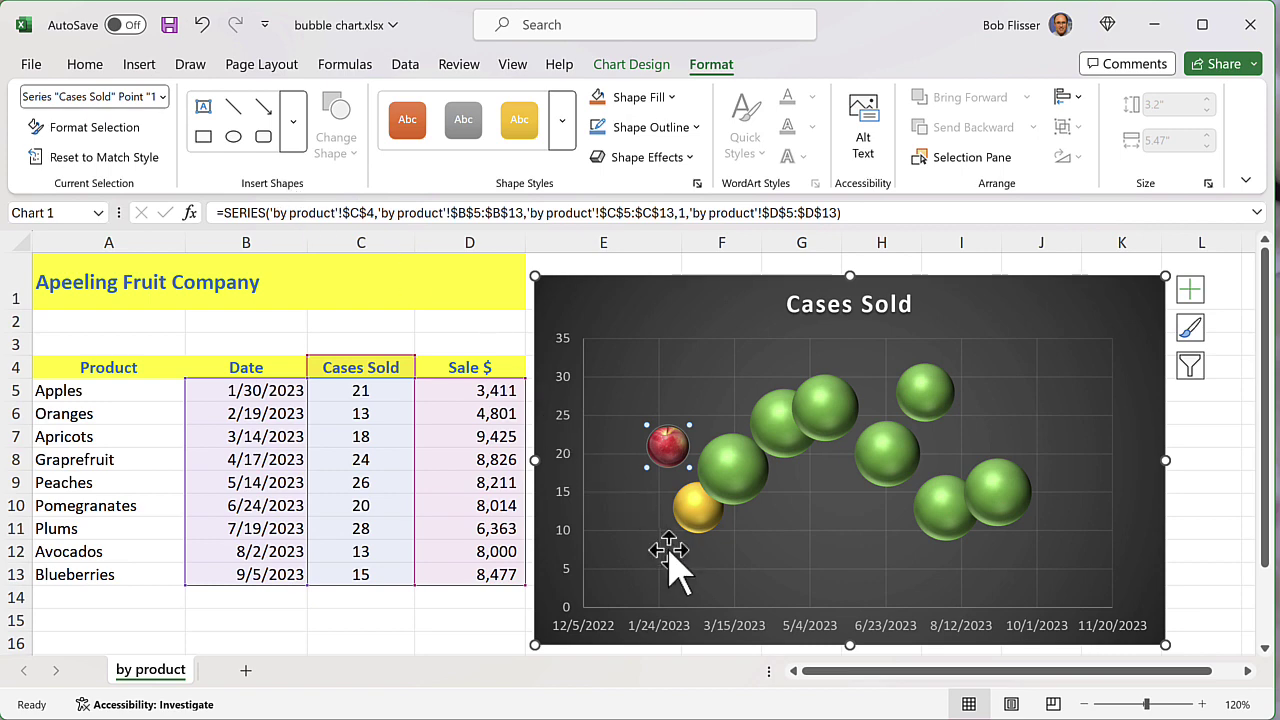
Step: Fill the Oranges bubble with the picture orange.png
left_click(698, 510)
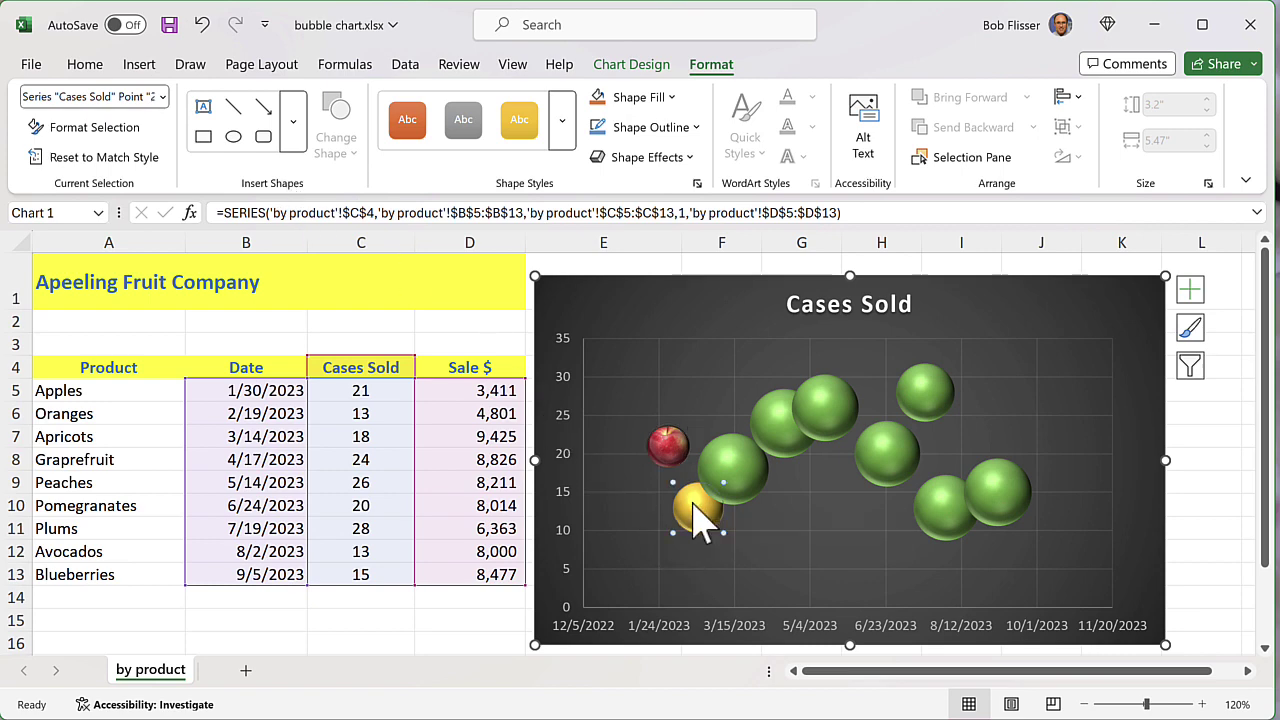
right_click(695, 505)
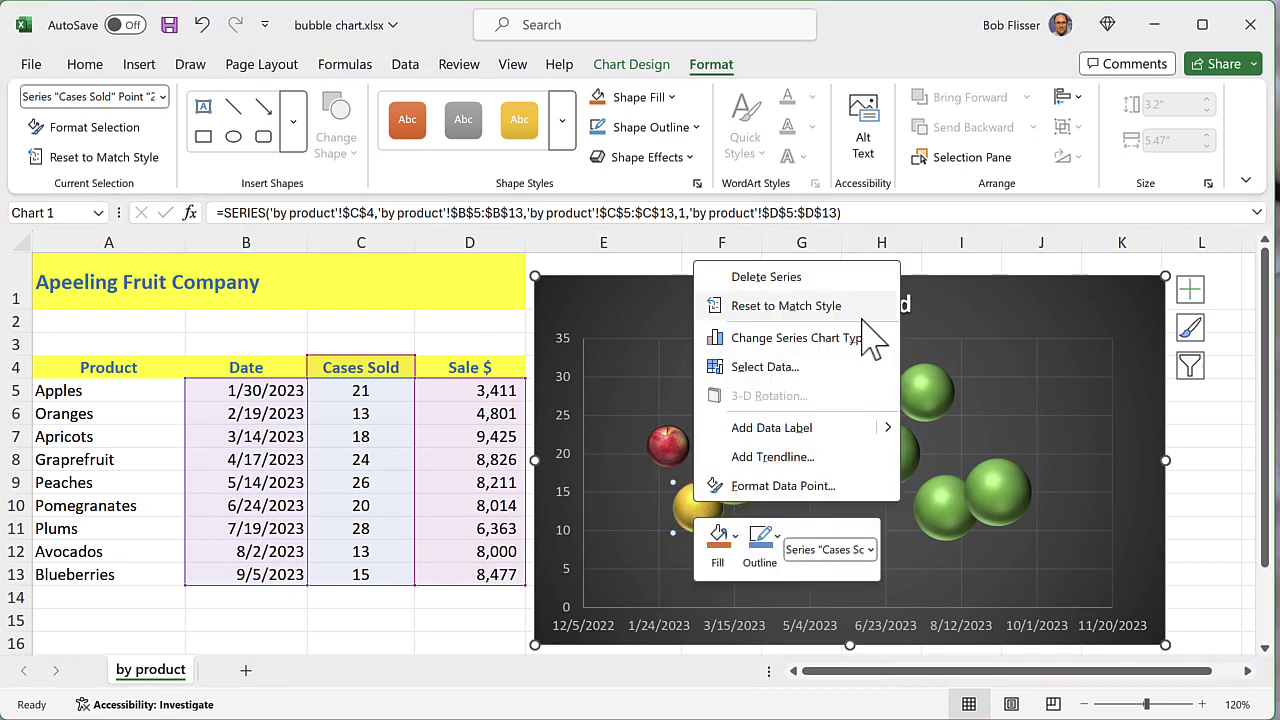
left_click(735, 538)
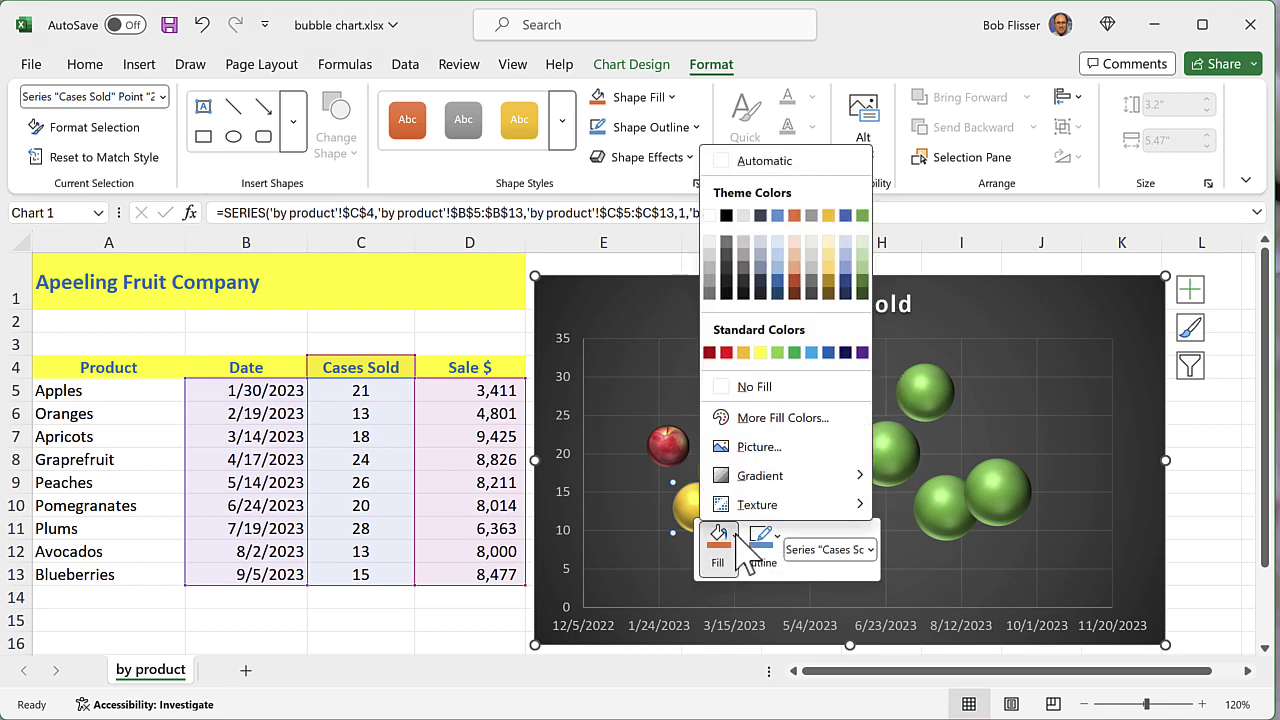
left_click(785, 447)
left_click(646, 306)
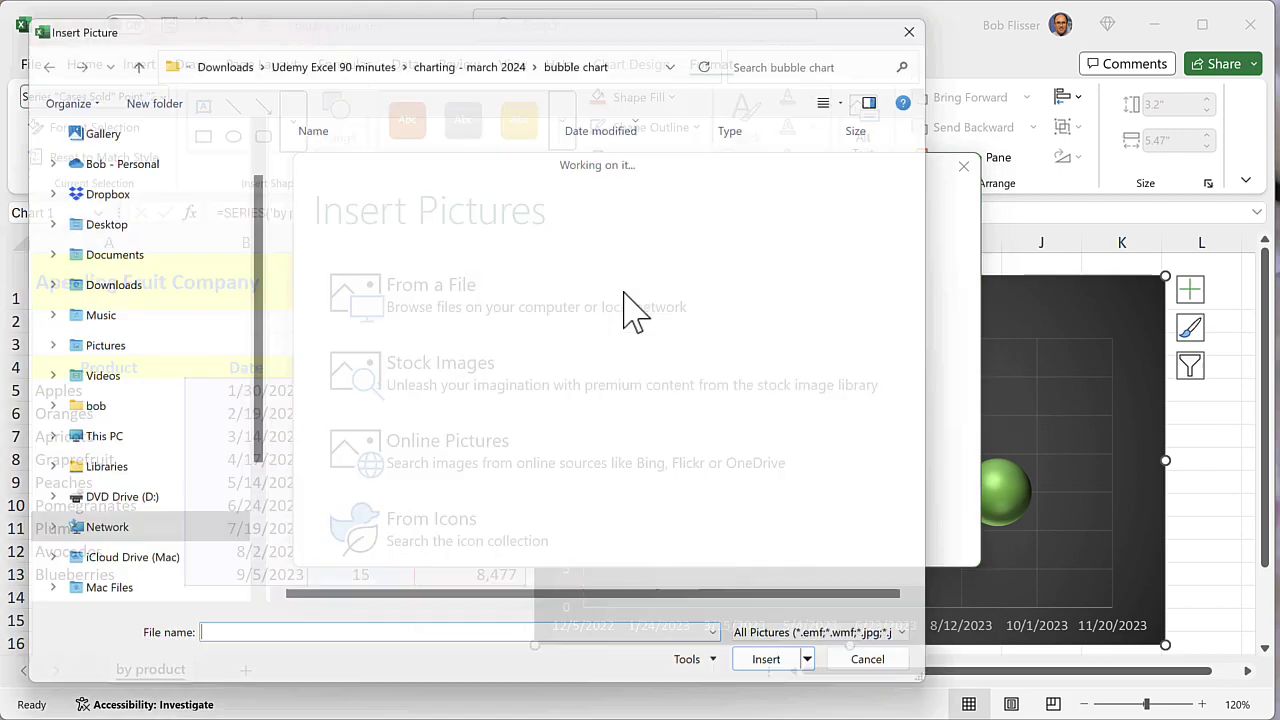
double_click(296, 399)
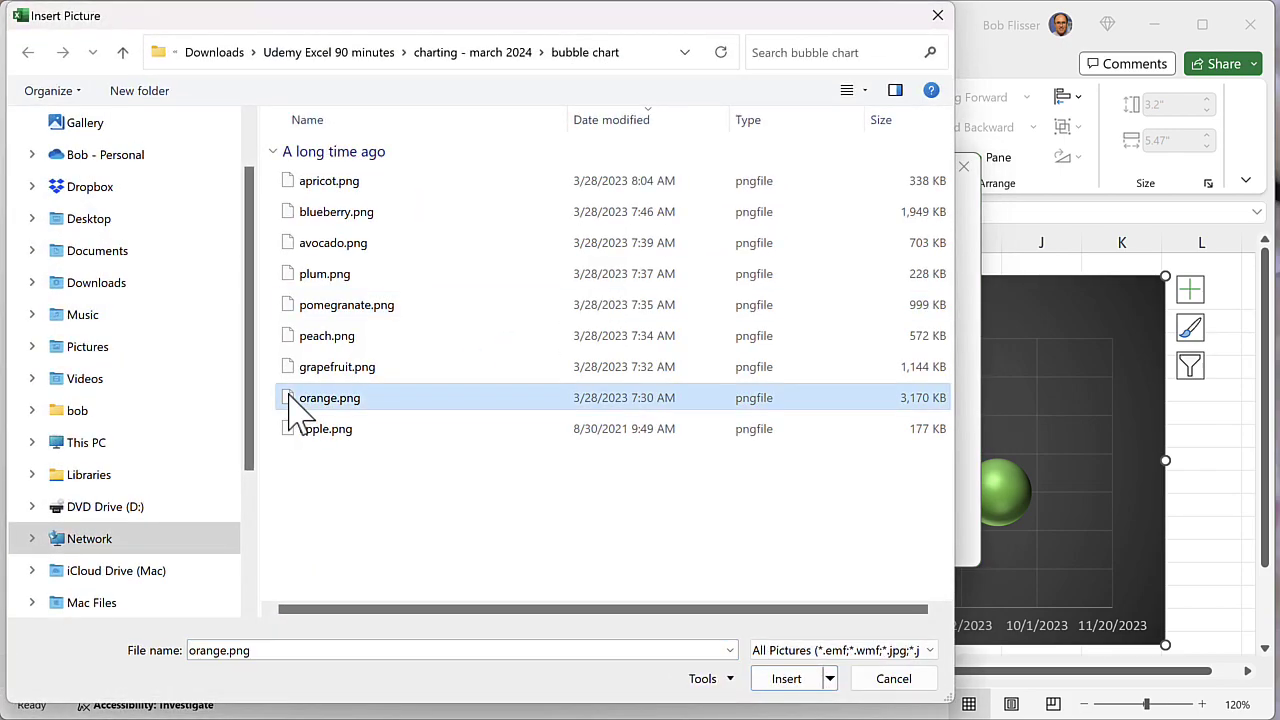
Step: Fill the Apricots bubble with apricot.png and the next bubble with its fruit picture
right_click(730, 452)
left_click(763, 400)
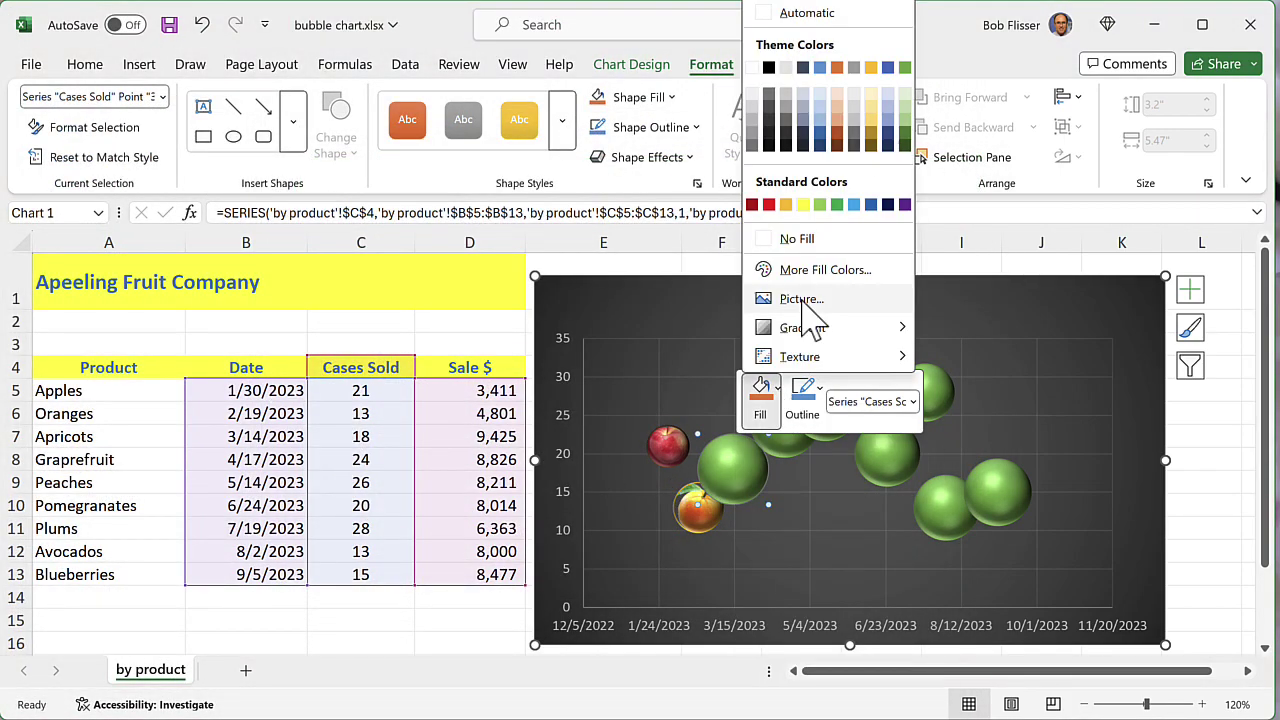
left_click(802, 297)
double_click(328, 181)
right_click(777, 425)
left_click(807, 350)
left_click(840, 254)
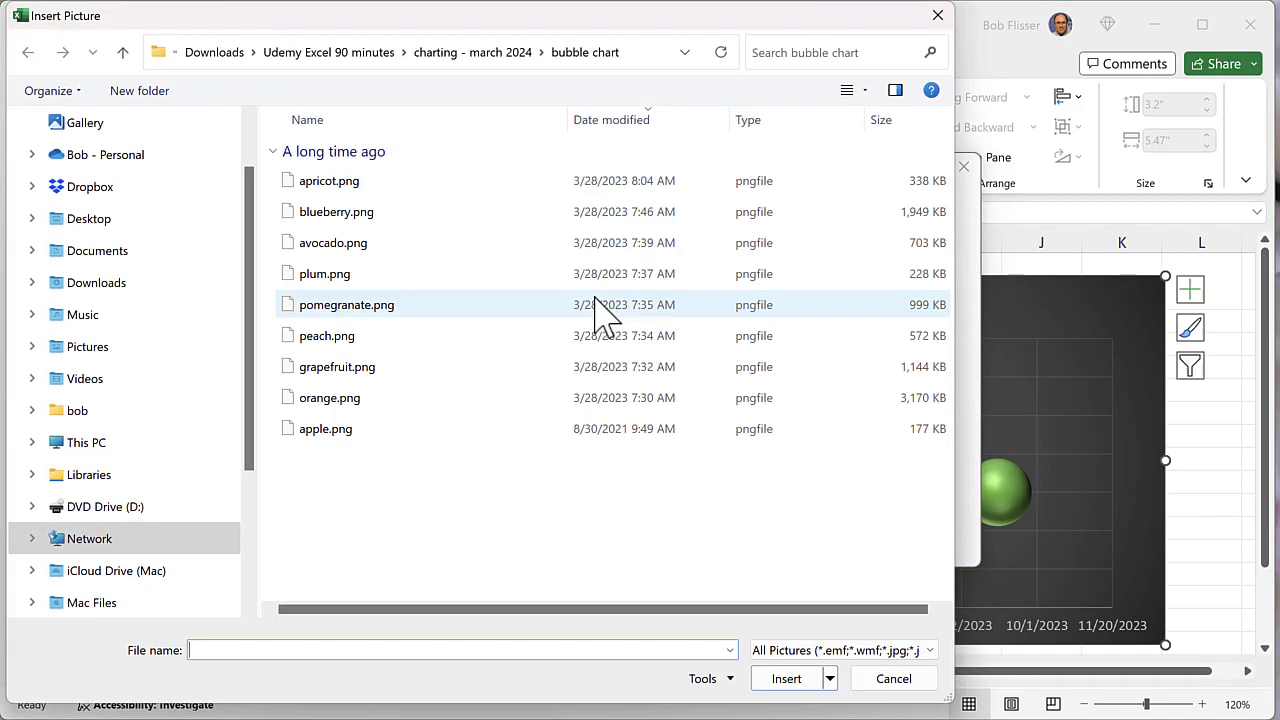
double_click(596, 305)
Step: Fill the next bubble and the Pomegranates bubble with their fruit pictures
left_click(838, 425)
left_click(711, 64)
left_click(632, 96)
left_click(640, 413)
left_click(586, 294)
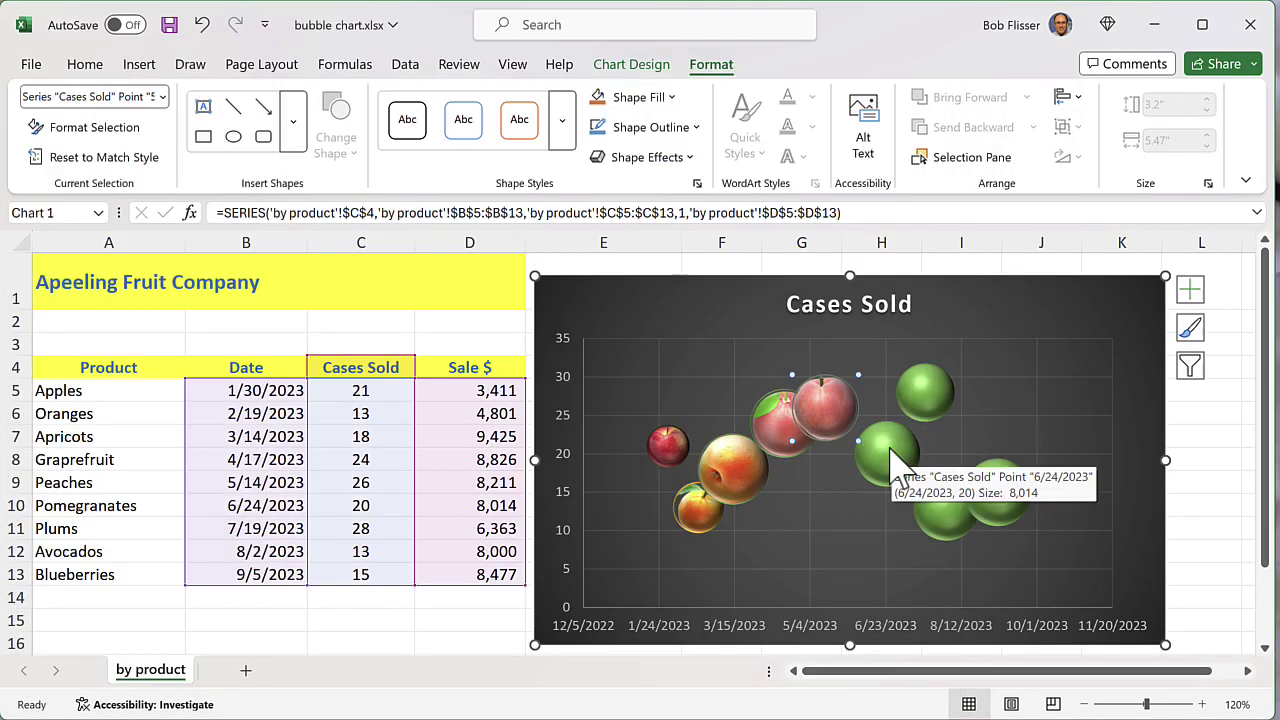
left_click(890, 462)
left_click(632, 96)
left_click(645, 414)
double_click(320, 303)
Step: Fill the Plums and Blueberries bubbles with plum.png and blueberry.png
right_click(926, 398)
left_click(951, 318)
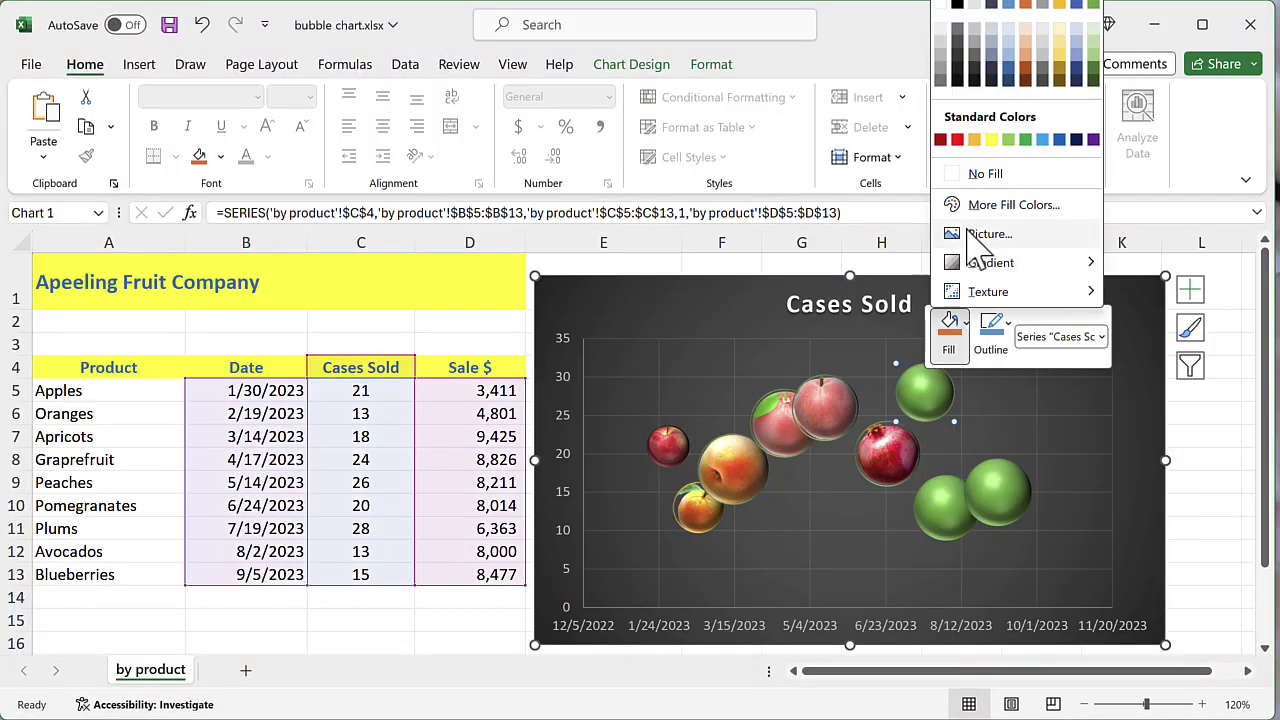
left_click(968, 232)
double_click(324, 274)
left_click(1000, 471)
key("Escape")
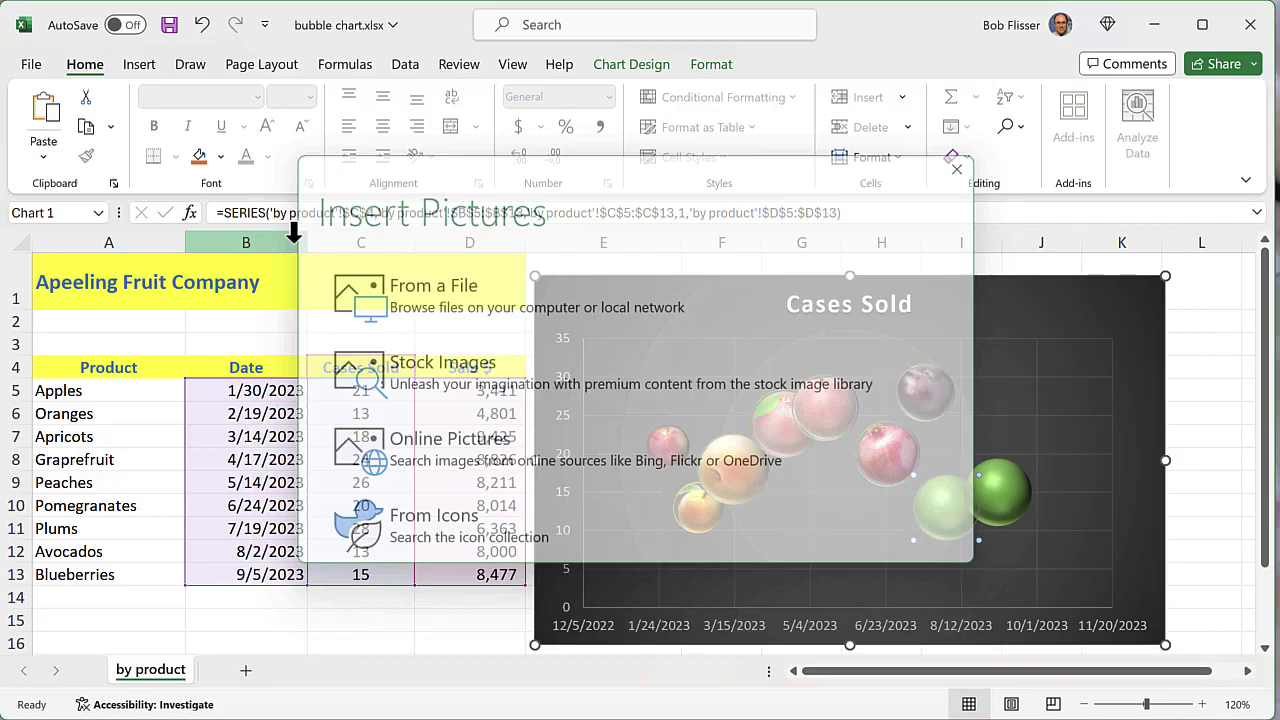
right_click(990, 500)
left_click(1041, 521)
double_click(308, 208)
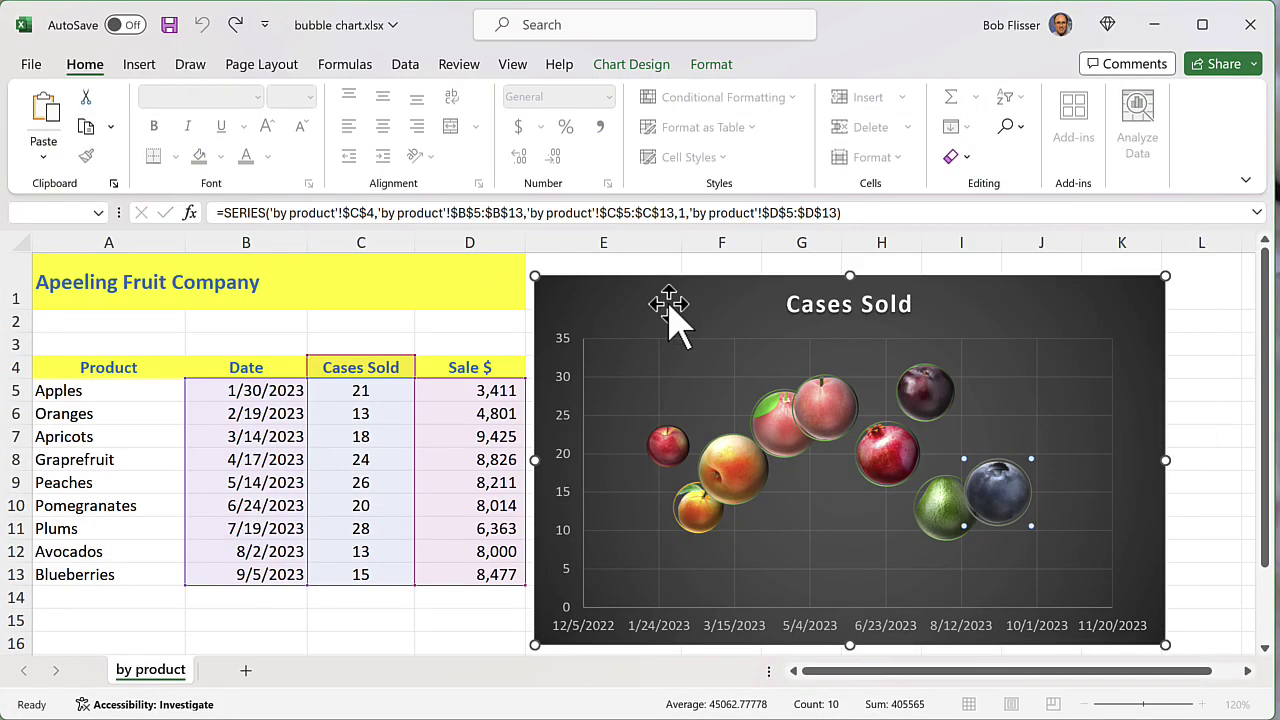
left_click(670, 314)
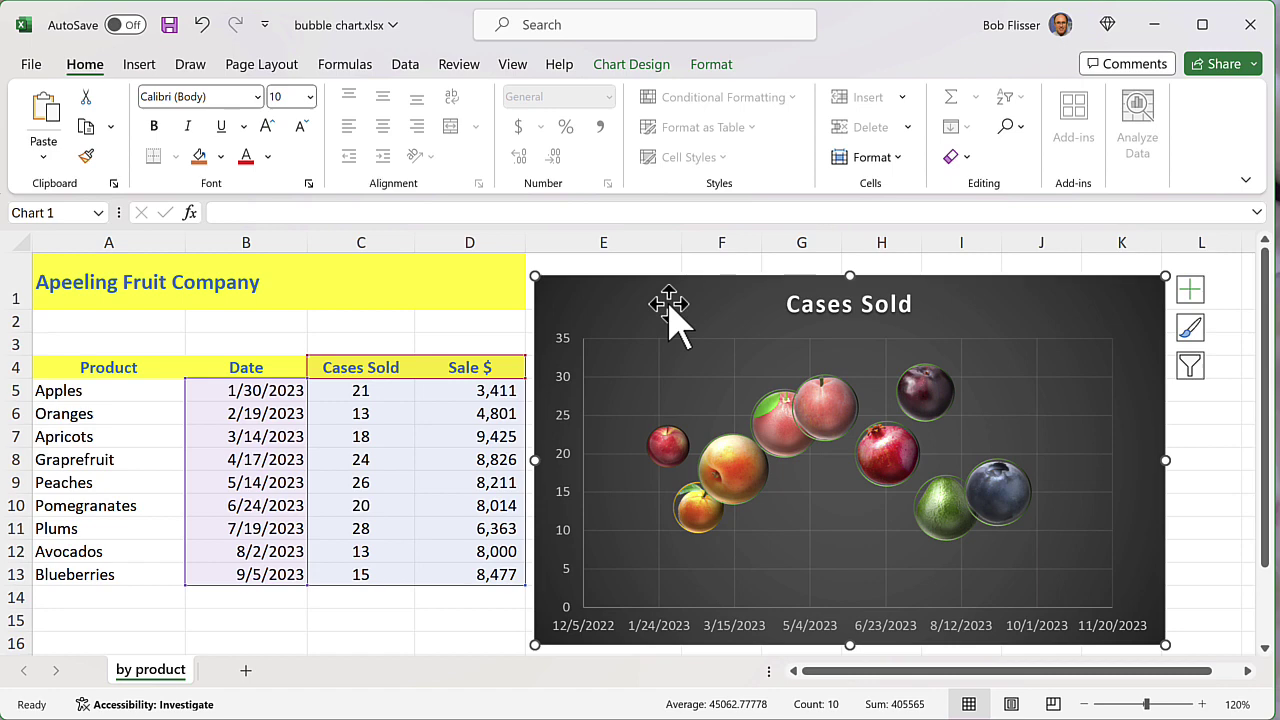